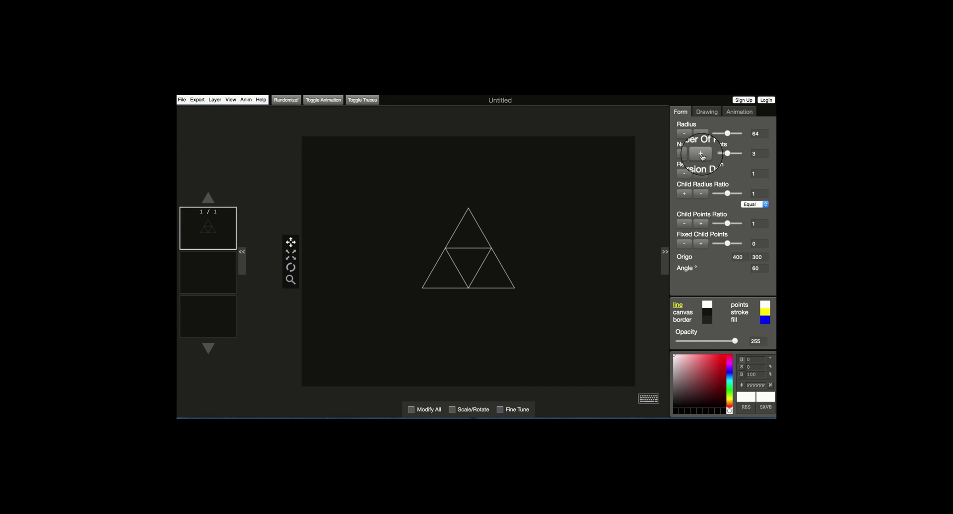
Step: Raise Number Of Points to 6 and set Child Points Ratio to 2, forming a six-circle rosette
{"action": "left_click", "coordinate": [702, 155]}
{"action": "left_click", "coordinate": [701, 155]}
{"action": "left_click", "coordinate": [701, 155]}
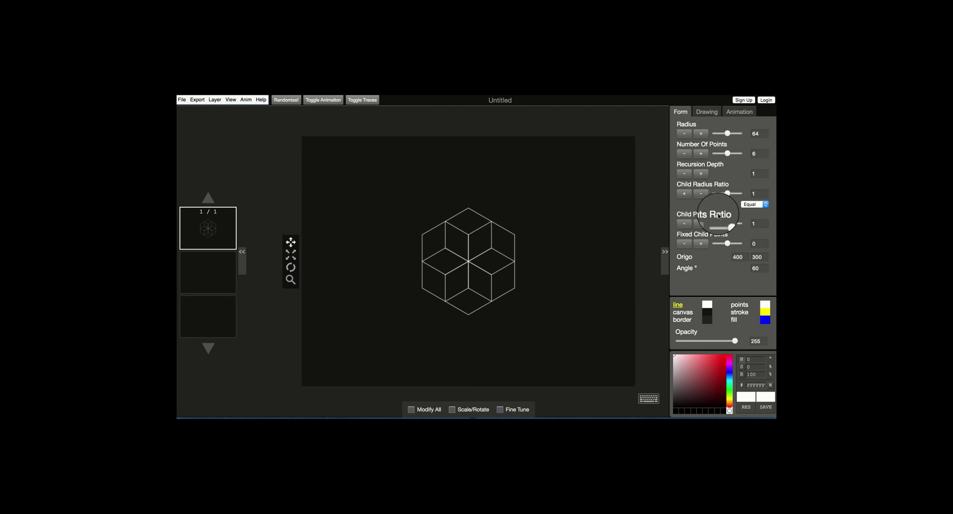
{"action": "left_click", "coordinate": [701, 224]}
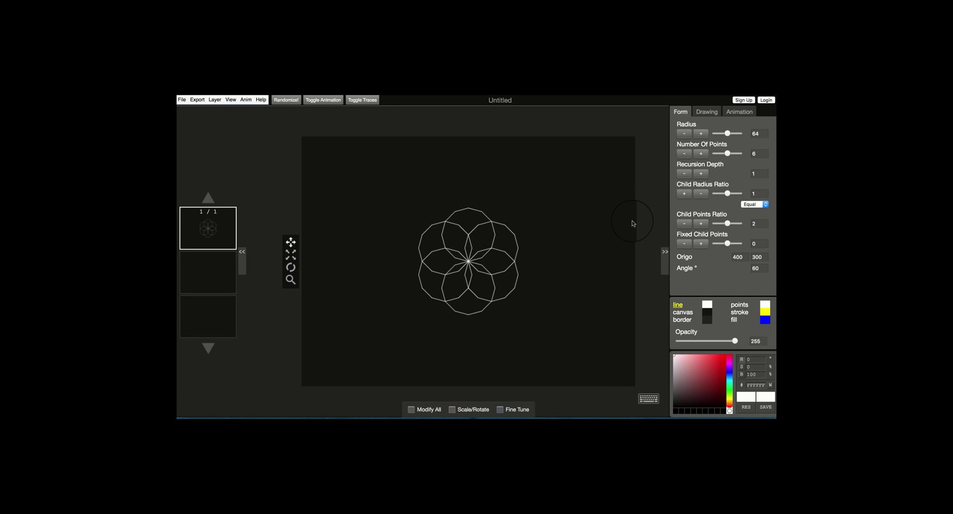
Step: Increase the child points ratio from 2 to 8 so the six lobes become smooth circles
{"action": "left_click", "coordinate": [700, 225]}
{"action": "left_click", "coordinate": [700, 225]}
{"action": "left_click", "coordinate": [700, 226]}
{"action": "left_click", "coordinate": [700, 225]}
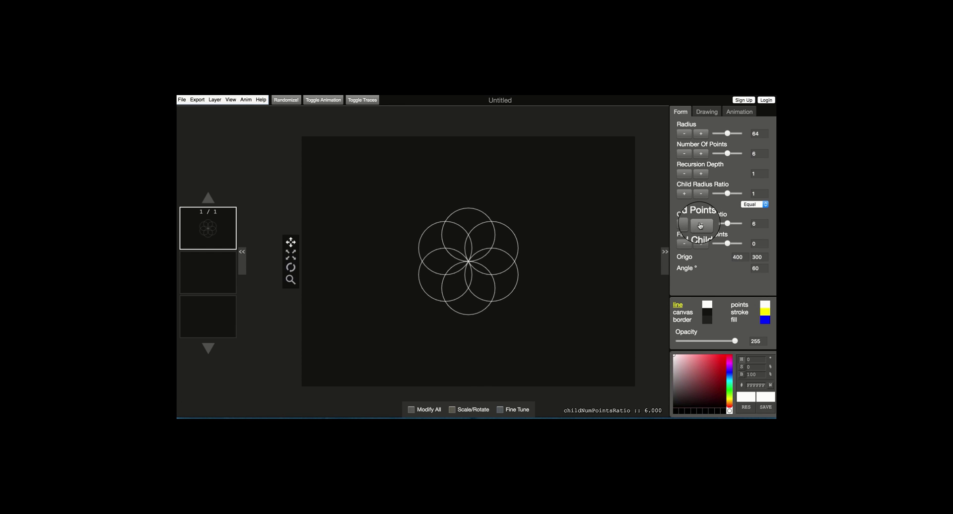
{"action": "left_click", "coordinate": [700, 226]}
{"action": "left_click", "coordinate": [700, 225]}
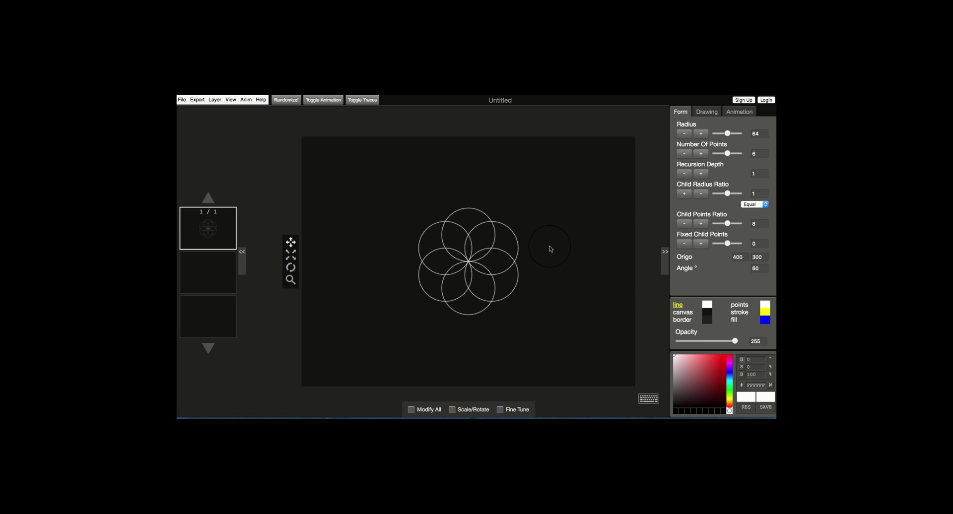
Step: Copy the flower along its vertex points repeatedly until the stack holds 7 layers
{"action": "left_click", "coordinate": [215, 101]}
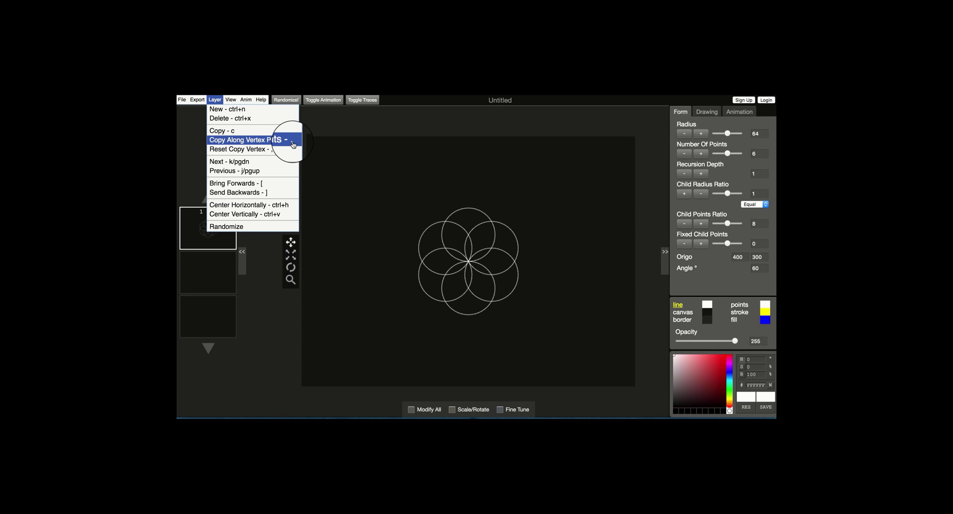
{"action": "left_click", "coordinate": [257, 141]}
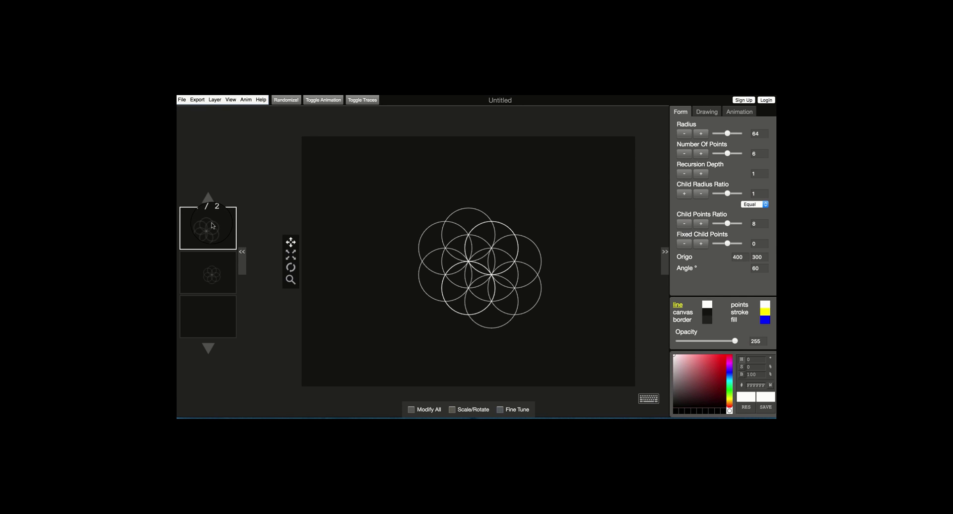
{"action": "key", "text": "c"}
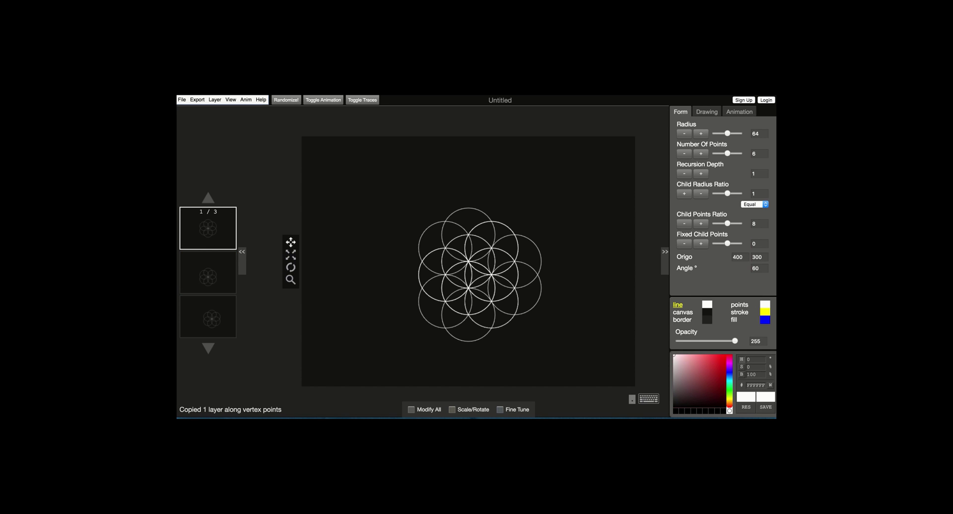
{"action": "key", "text": "c"}
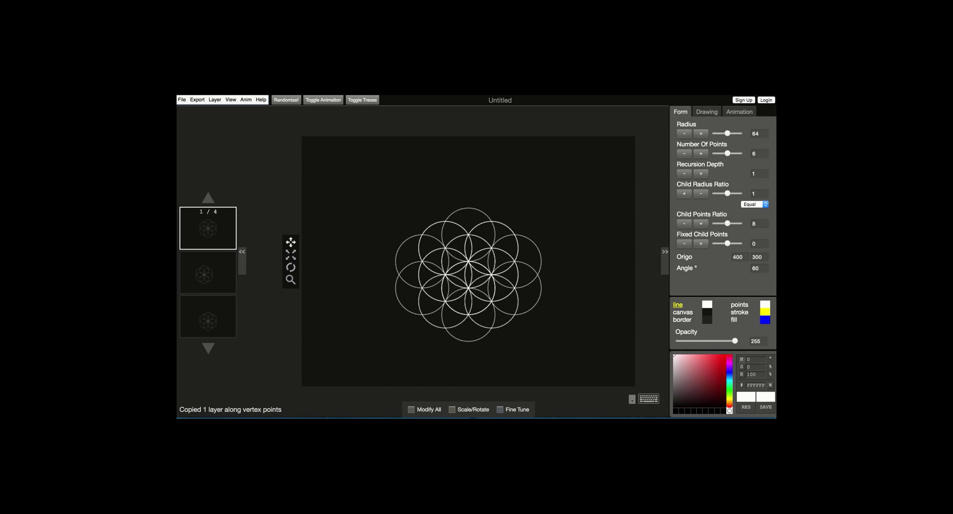
{"action": "key", "text": "c"}
{"action": "key", "text": "c"}
{"action": "key", "text": "c"}
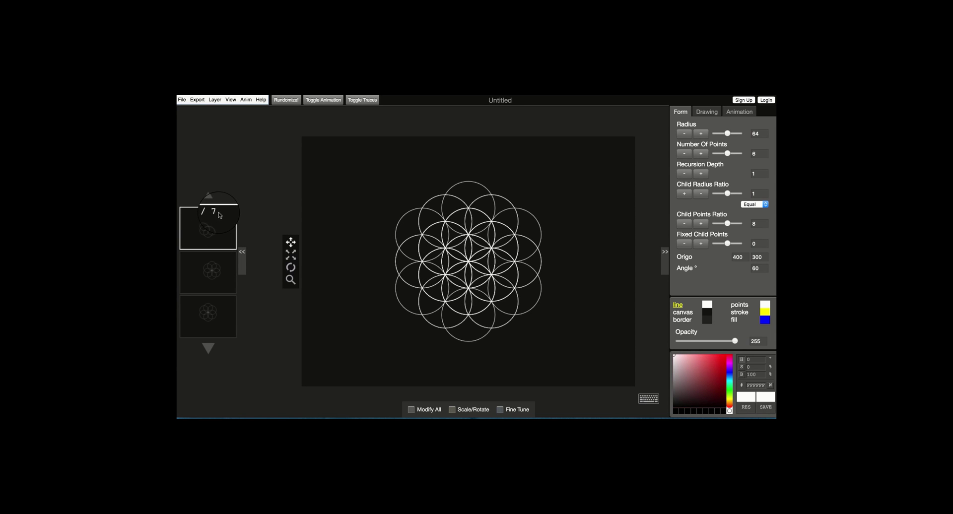
Step: Move the stray flower layer aside and delete it, leaving 6 layers
{"action": "left_click_drag", "start_coordinate": [468, 259], "coordinate": [356, 260]}
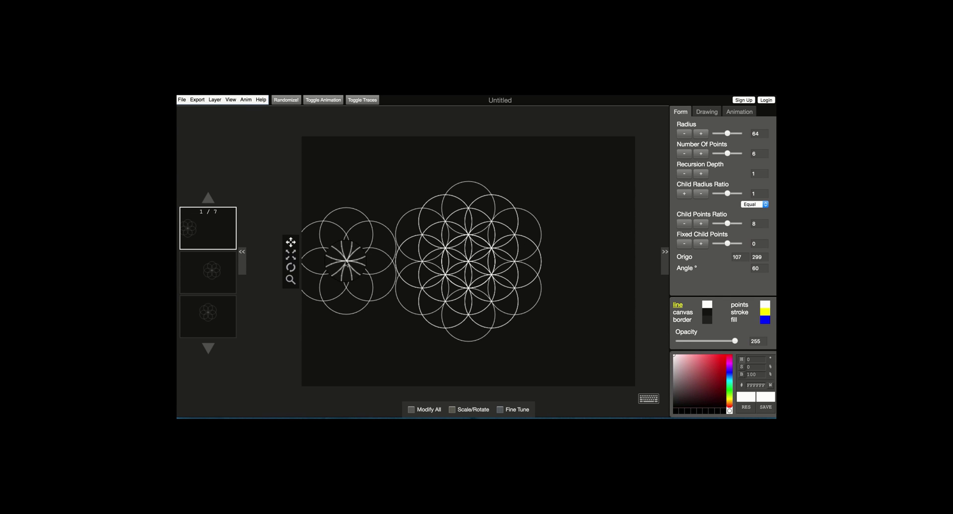
{"action": "left_click", "coordinate": [215, 99]}
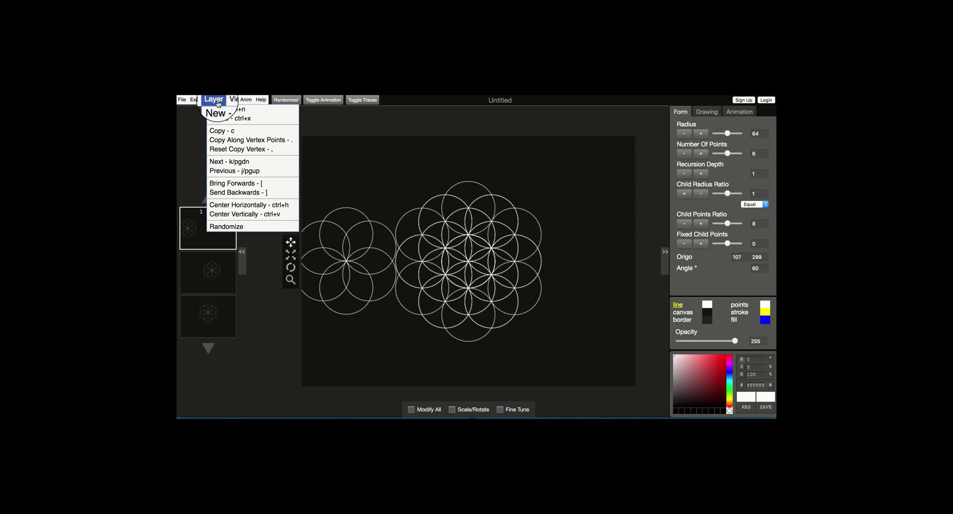
{"action": "left_click", "coordinate": [240, 119]}
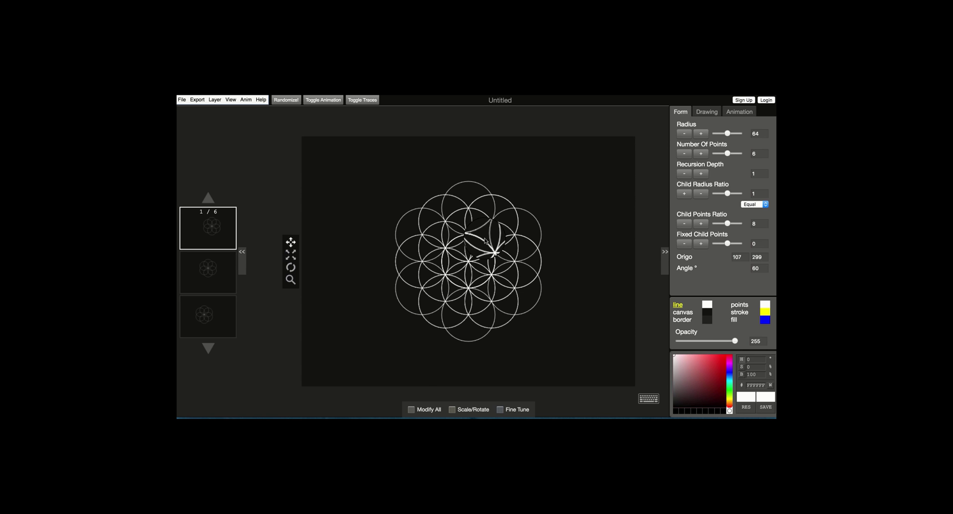
Step: Enable Modify All, copy all six layers along vertex points, and shift the copy right
{"action": "left_click", "coordinate": [410, 410]}
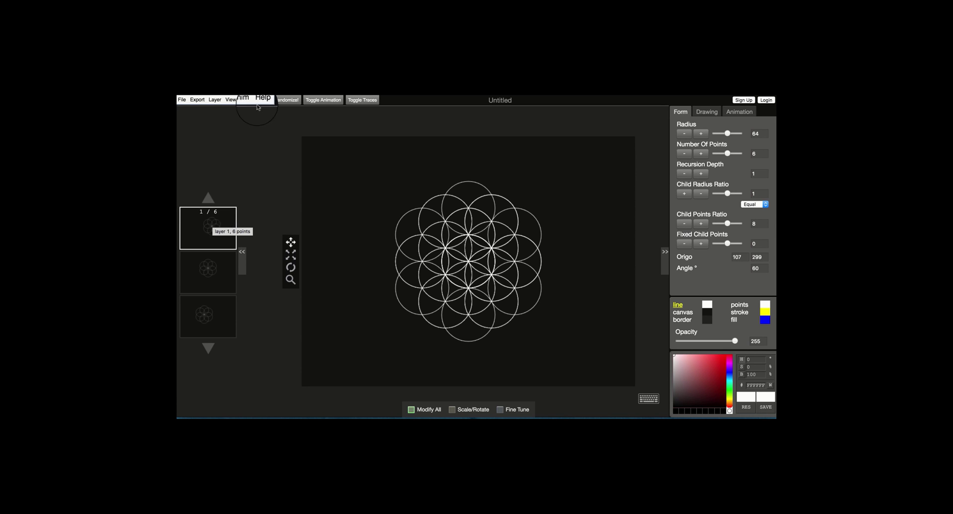
{"action": "left_click", "coordinate": [215, 99]}
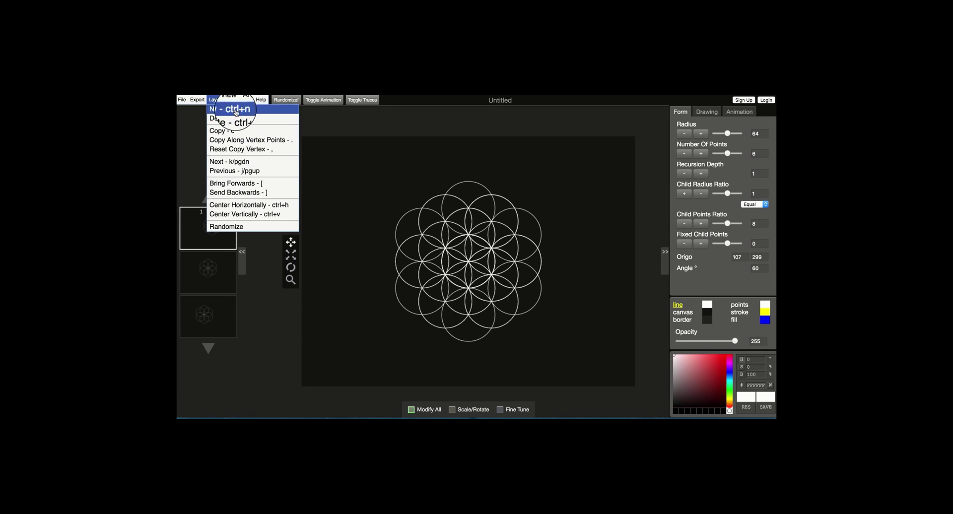
{"action": "left_click", "coordinate": [245, 140]}
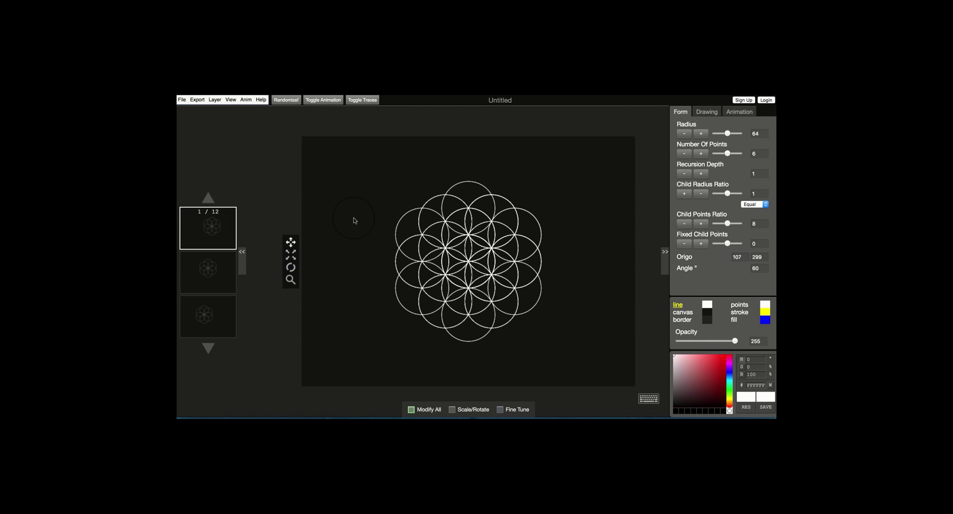
{"action": "left_click_drag", "start_coordinate": [446, 254], "coordinate": [492, 255]}
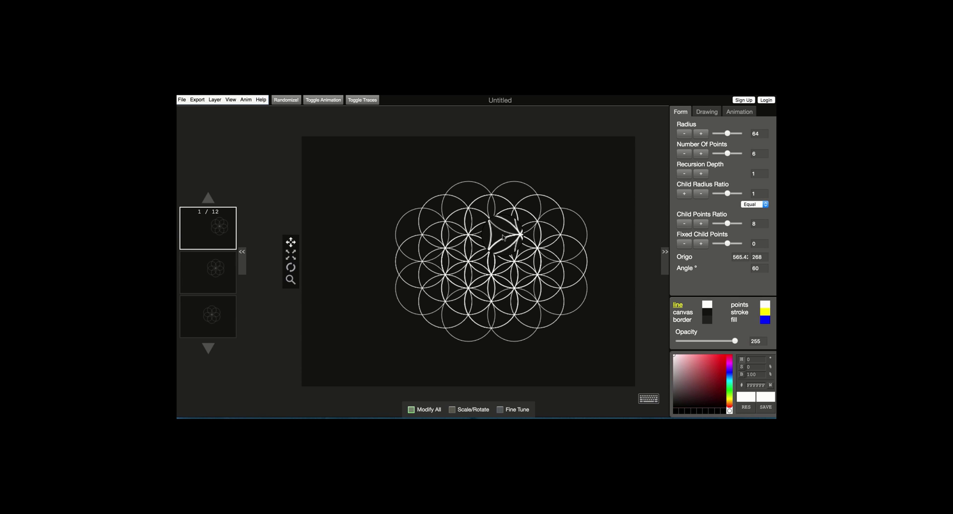
Step: Duplicate the flower group and place copies on the left, top and bottom, reaching 36 layers
{"action": "key", "text": "ctrl+c"}
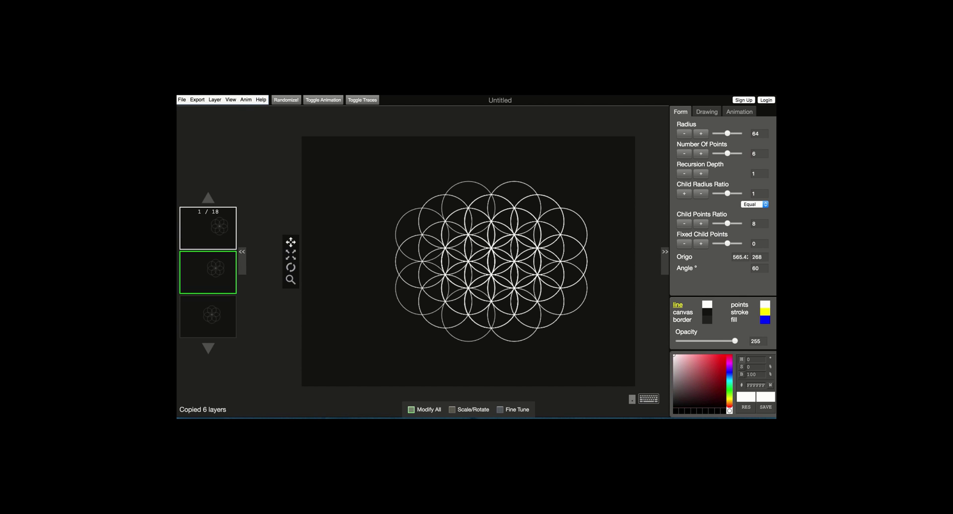
{"action": "left_click_drag", "start_coordinate": [494, 251], "coordinate": [415, 250]}
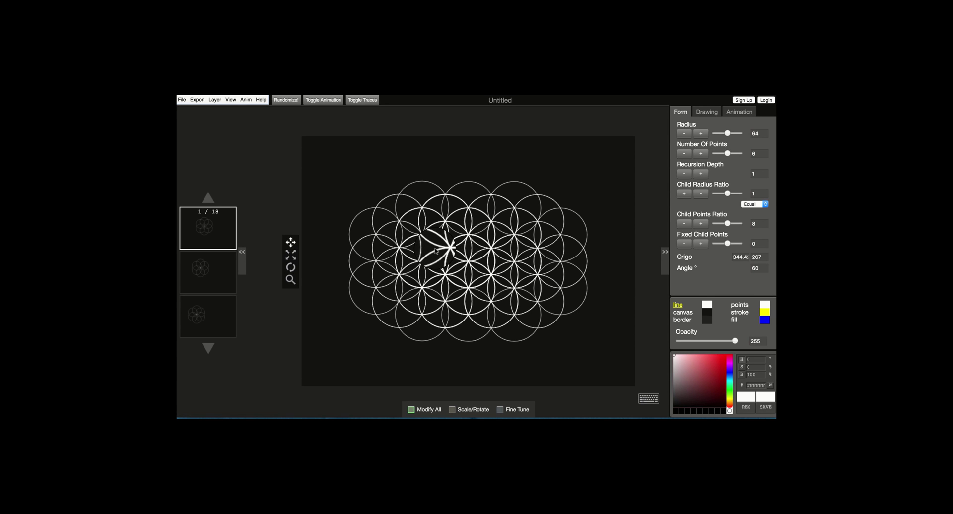
{"action": "key", "text": "ctrl+d"}
{"action": "left_click_drag", "start_coordinate": [436, 251], "coordinate": [476, 167]}
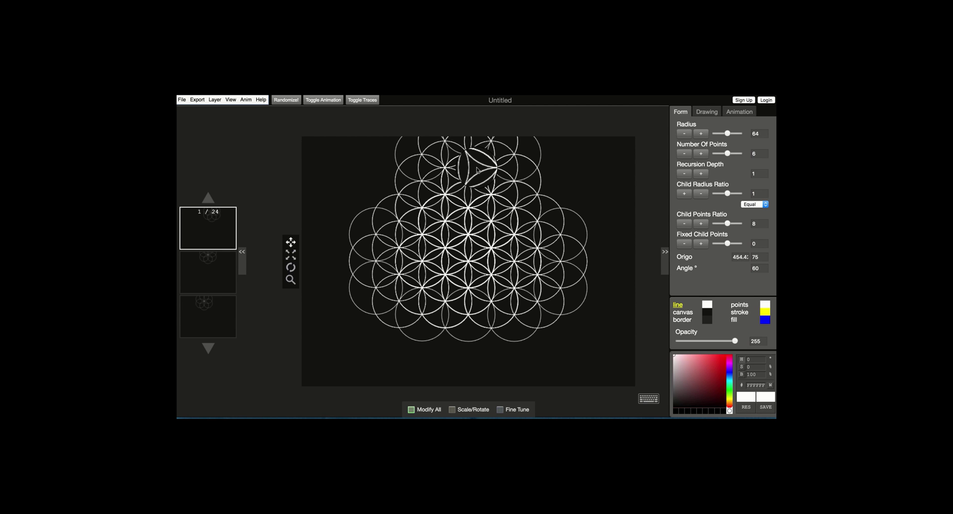
{"action": "left_click_drag", "start_coordinate": [476, 169], "coordinate": [473, 331]}
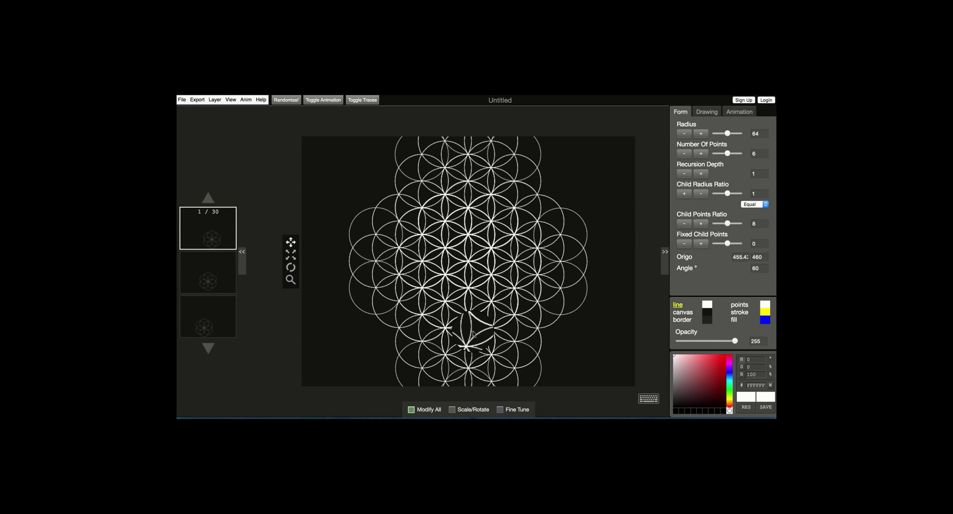
{"action": "left_click", "coordinate": [473, 333]}
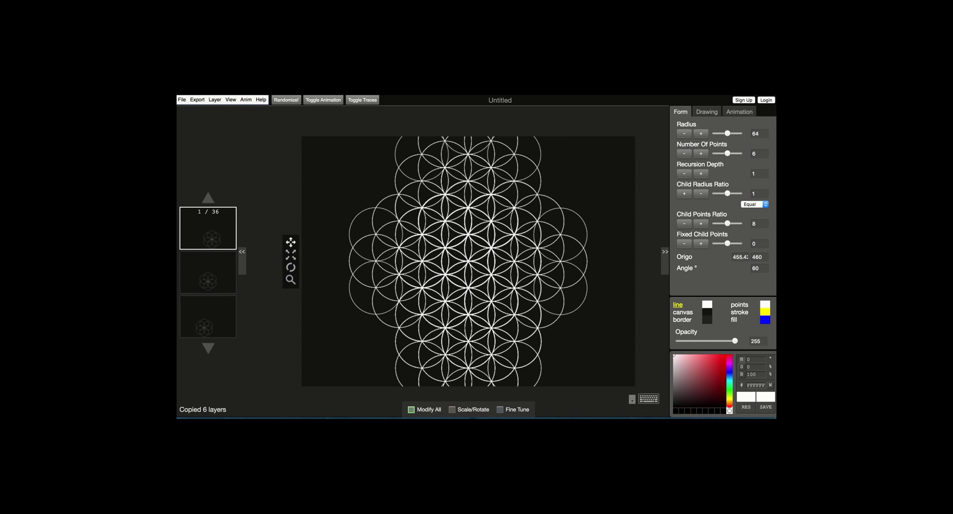
Step: Place flower copies at the lower right and lower left, aligning them with the grid for 42 layers
{"action": "left_click_drag", "start_coordinate": [471, 332], "coordinate": [538, 316]}
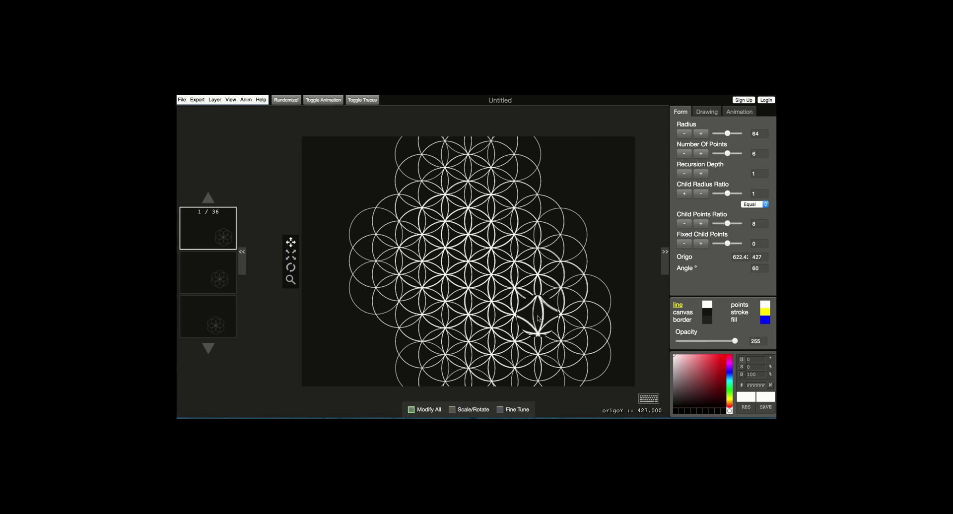
{"action": "key", "text": "ctrl+c"}
{"action": "left_click_drag", "start_coordinate": [549, 316], "coordinate": [410, 317]}
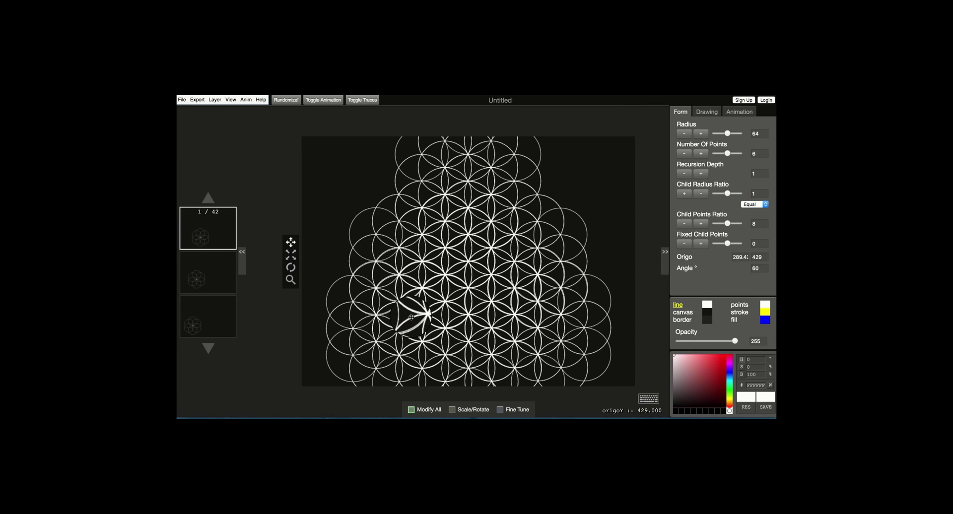
{"action": "left_click_drag", "start_coordinate": [410, 317], "coordinate": [411, 315]}
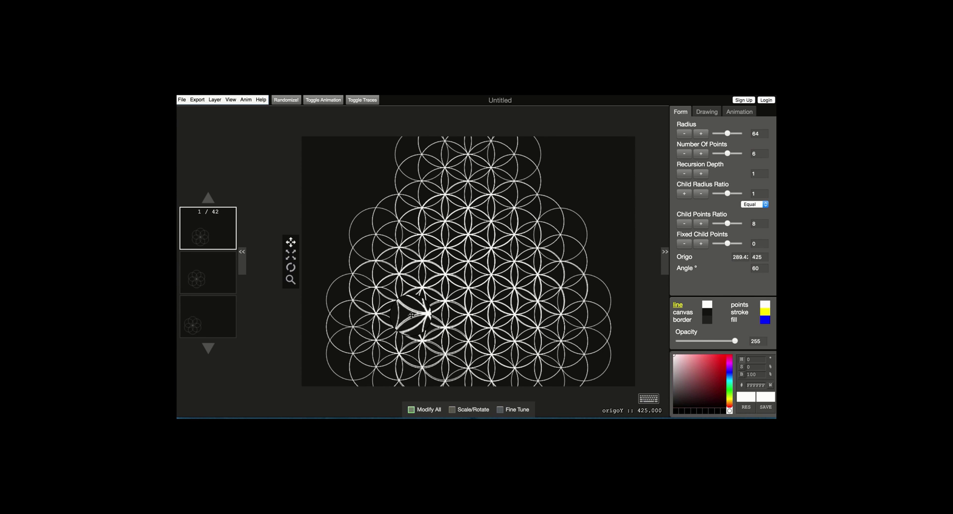
{"action": "left_click_drag", "start_coordinate": [410, 315], "coordinate": [409, 316]}
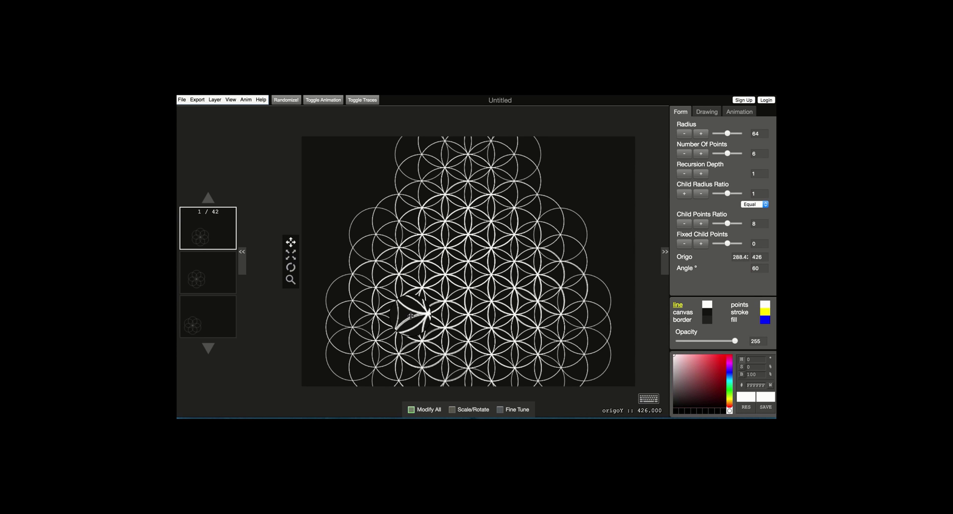
{"action": "left_click_drag", "start_coordinate": [410, 316], "coordinate": [410, 316]}
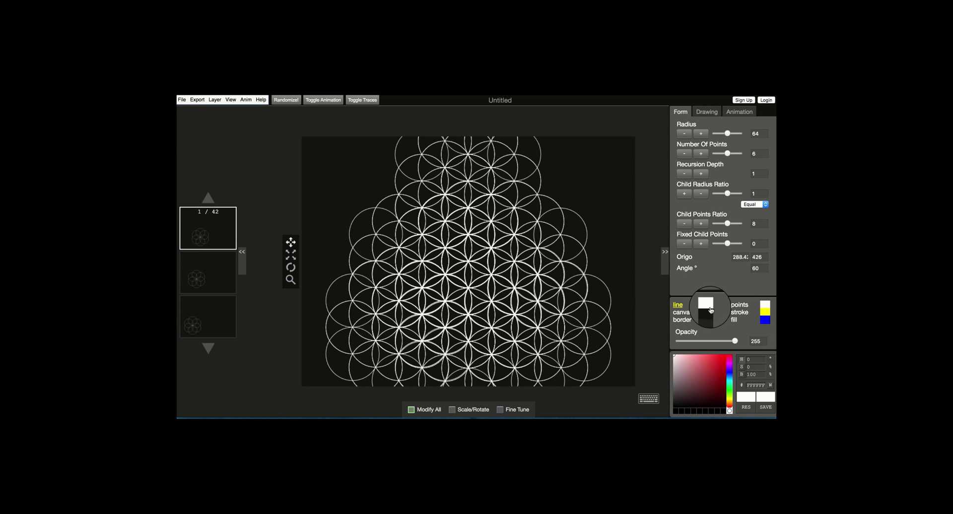
Step: With Modify All on, set every layer's line colour to purple (#9D18CF)
{"action": "left_click", "coordinate": [730, 365]}
{"action": "left_click", "coordinate": [714, 365]}
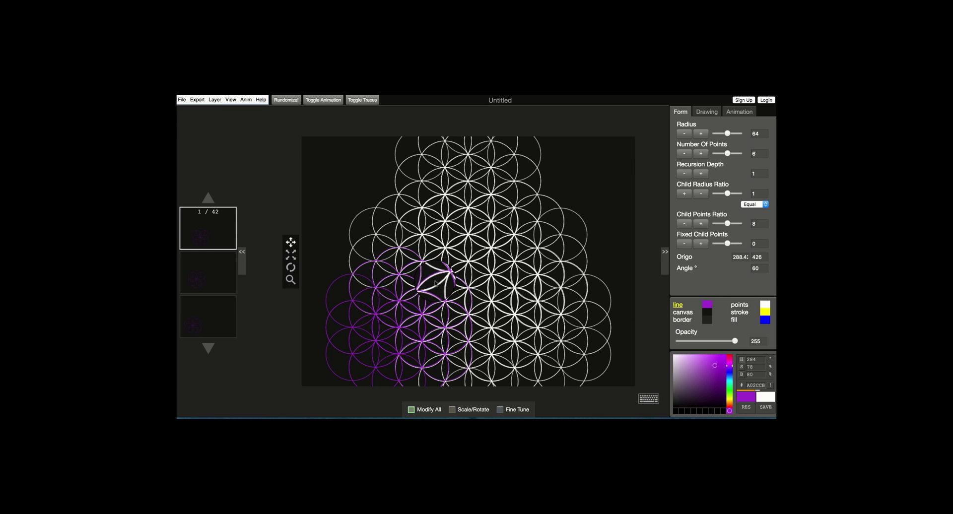
{"action": "left_click", "coordinate": [410, 410]}
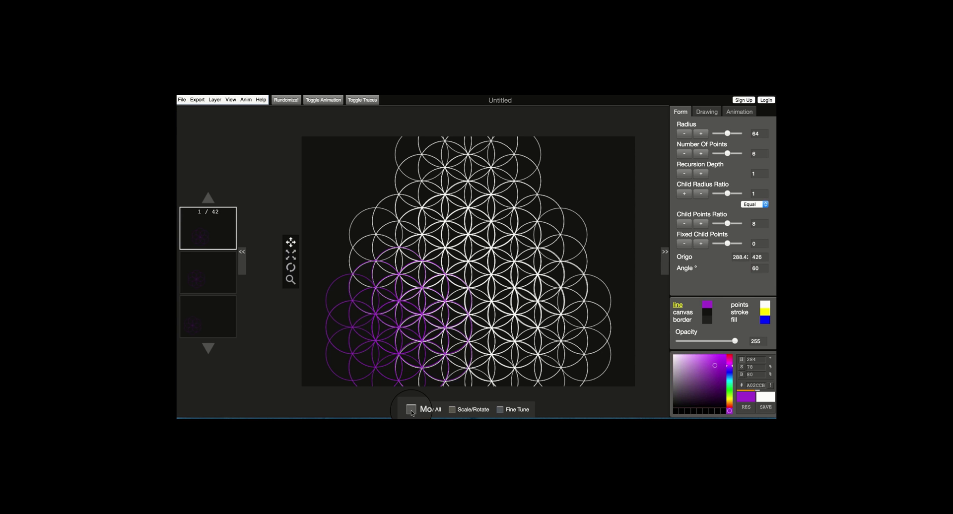
{"action": "left_click", "coordinate": [411, 409]}
{"action": "left_click", "coordinate": [707, 308]}
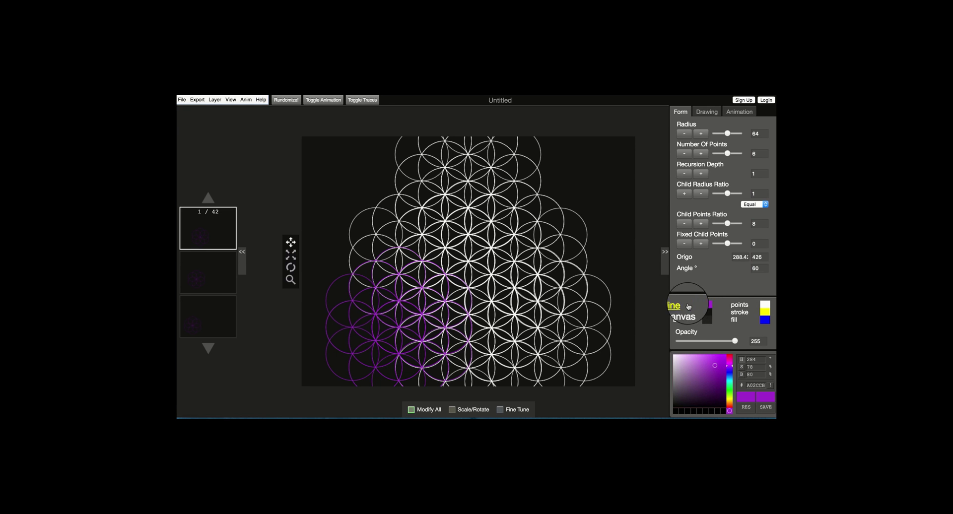
{"action": "left_click", "coordinate": [720, 365]}
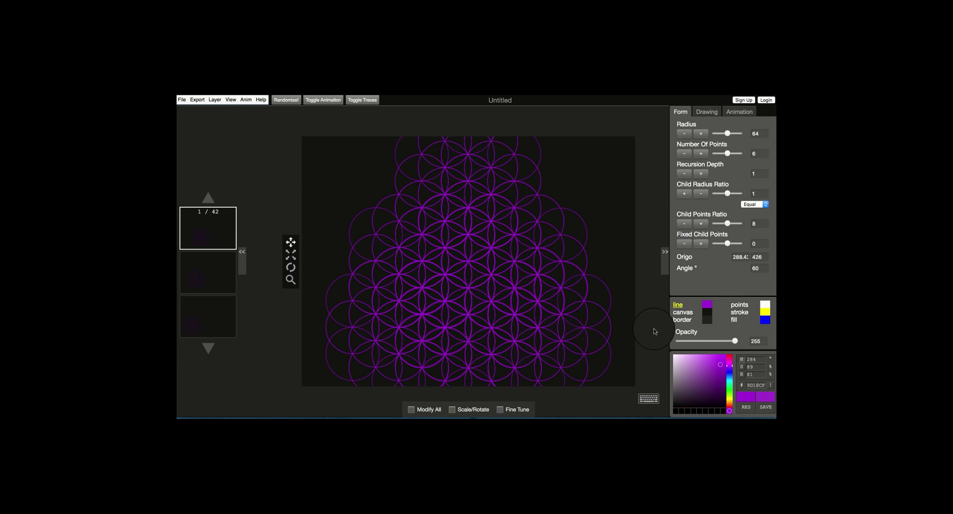
{"action": "left_click", "coordinate": [709, 309]}
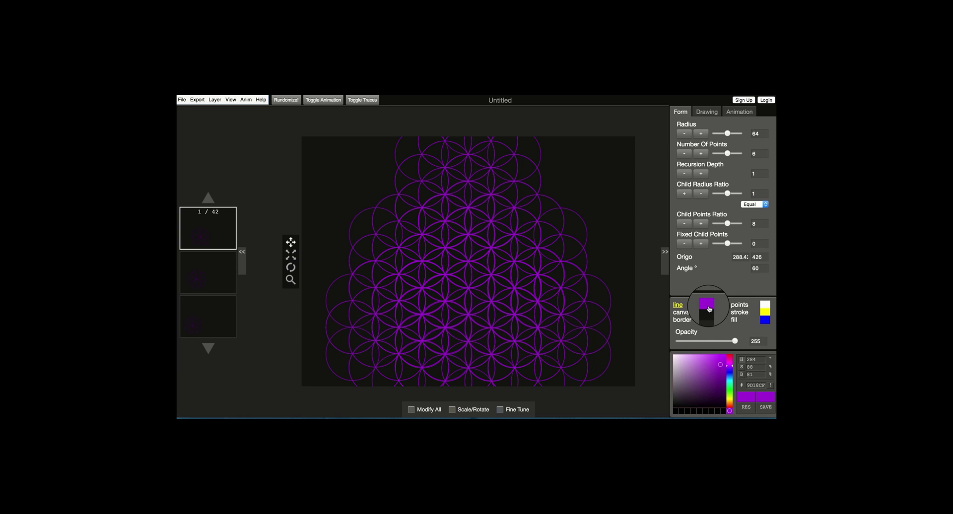
Step: Colour one layer cyan, layer 3 green, and the central layer 8 red
{"action": "left_click", "coordinate": [729, 382]}
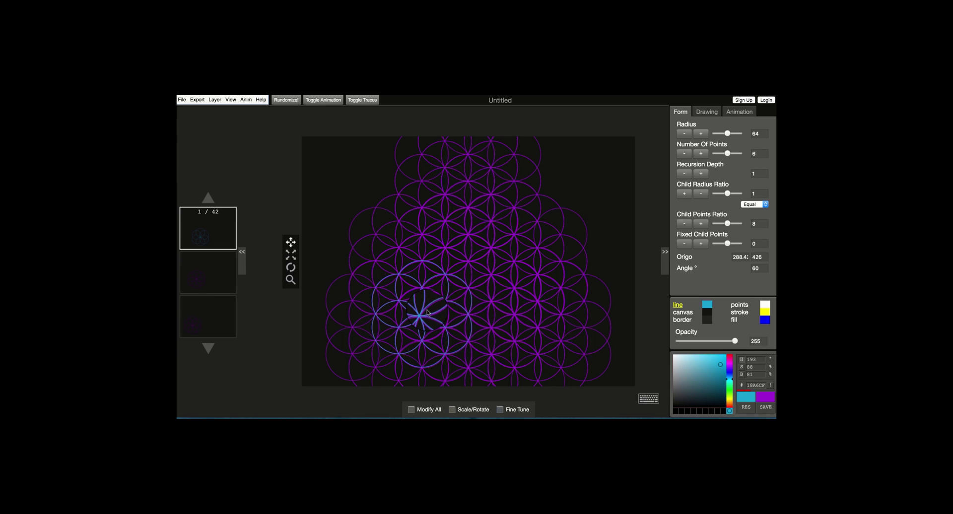
{"action": "left_click", "coordinate": [219, 319]}
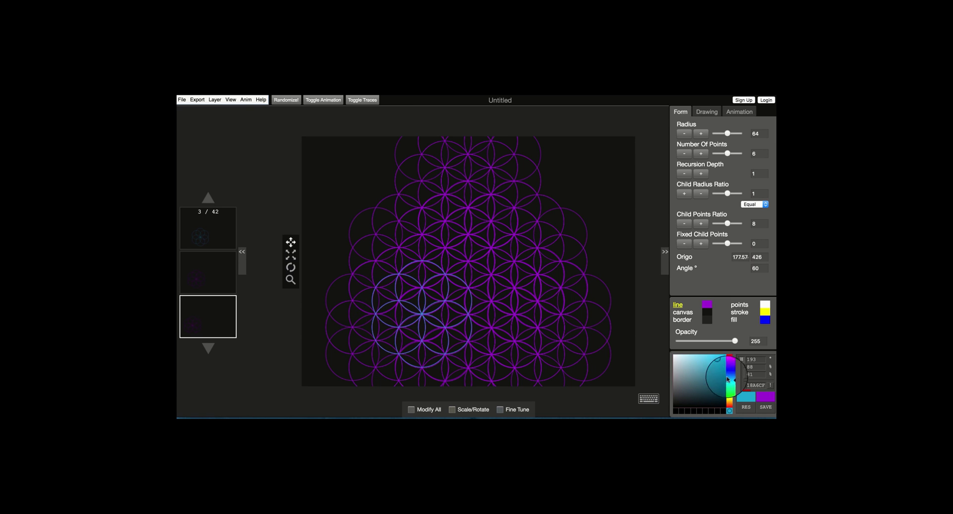
{"action": "left_click", "coordinate": [728, 391]}
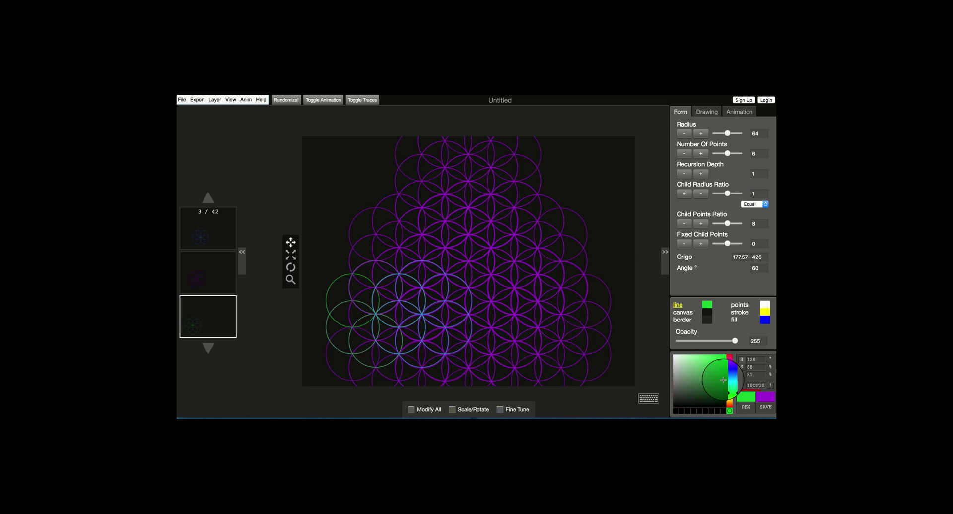
{"action": "left_click", "coordinate": [209, 350]}
{"action": "left_click", "coordinate": [209, 350]}
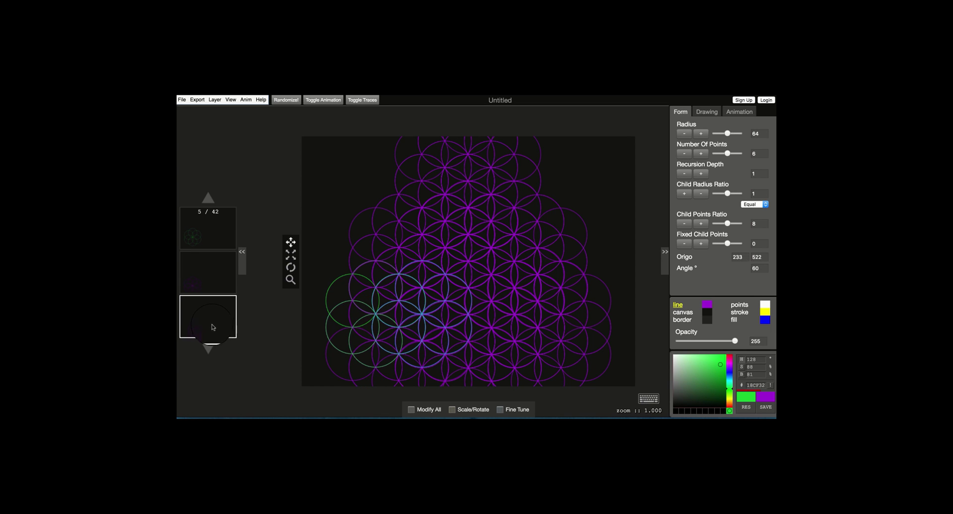
{"action": "left_click", "coordinate": [209, 350]}
{"action": "left_click", "coordinate": [209, 350]}
{"action": "left_click", "coordinate": [209, 349]}
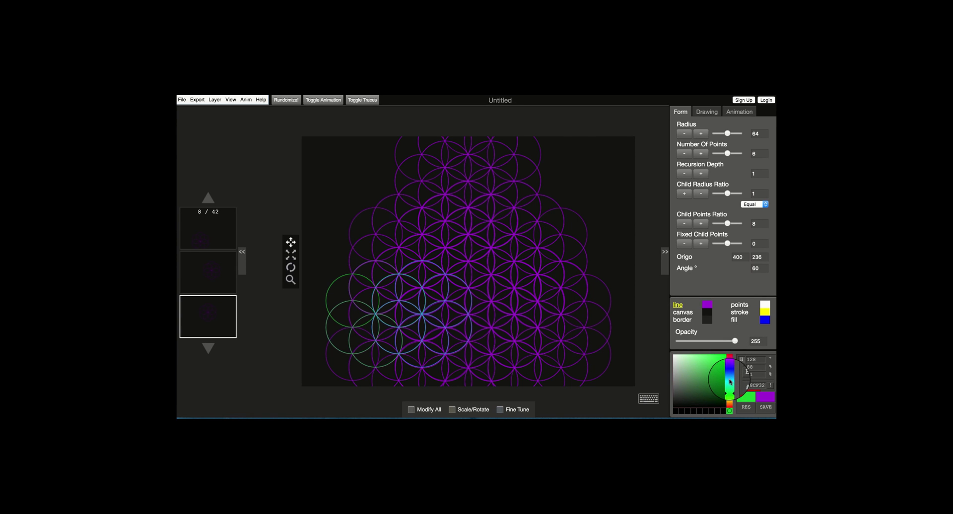
{"action": "left_click", "coordinate": [727, 401]}
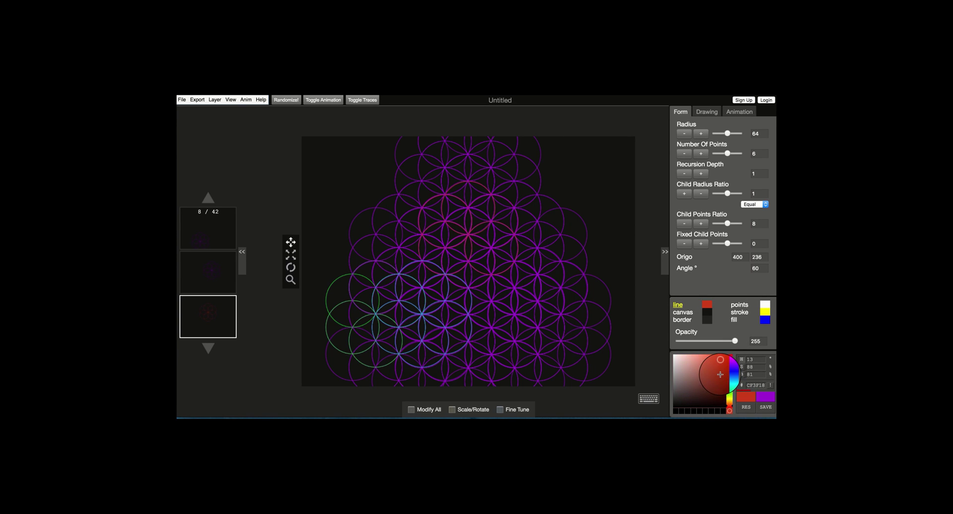
Step: Step down through the layers, colour a lower layer green (#18CF54), and briefly preview the animation
{"action": "left_click", "coordinate": [208, 348]}
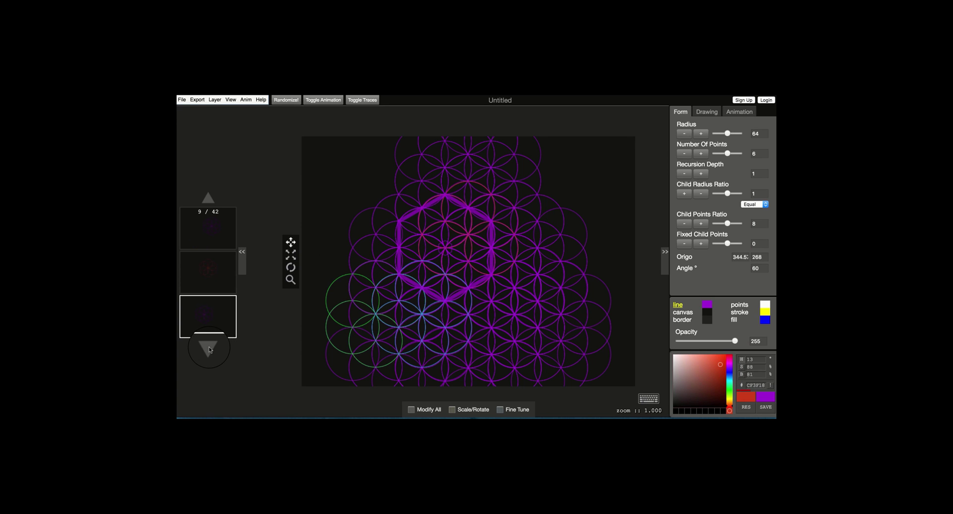
{"action": "left_click", "coordinate": [208, 348]}
{"action": "left_click", "coordinate": [208, 348]}
{"action": "left_click", "coordinate": [208, 349]}
{"action": "left_click", "coordinate": [208, 349]}
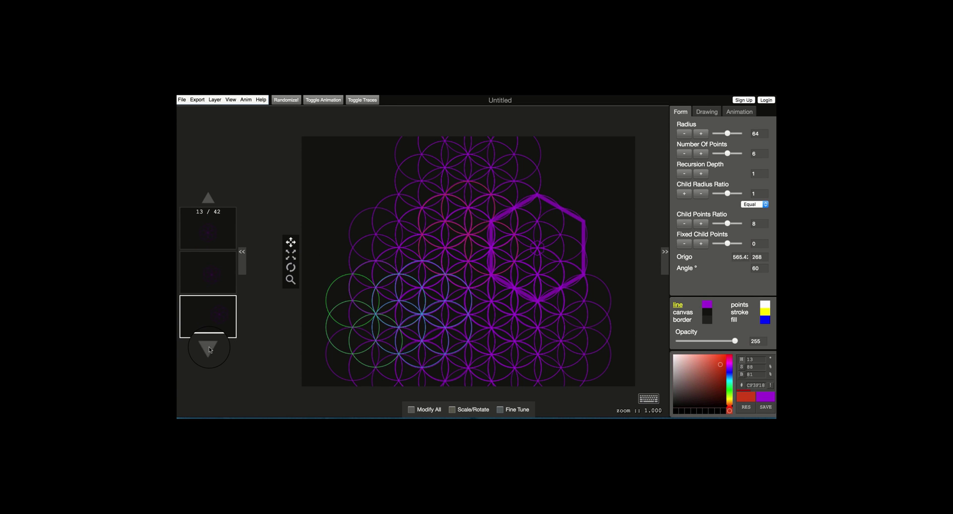
{"action": "left_click", "coordinate": [208, 349]}
{"action": "left_click", "coordinate": [209, 349]}
{"action": "left_click", "coordinate": [208, 349]}
{"action": "left_click", "coordinate": [208, 349]}
{"action": "left_click", "coordinate": [209, 349]}
{"action": "left_click", "coordinate": [208, 349]}
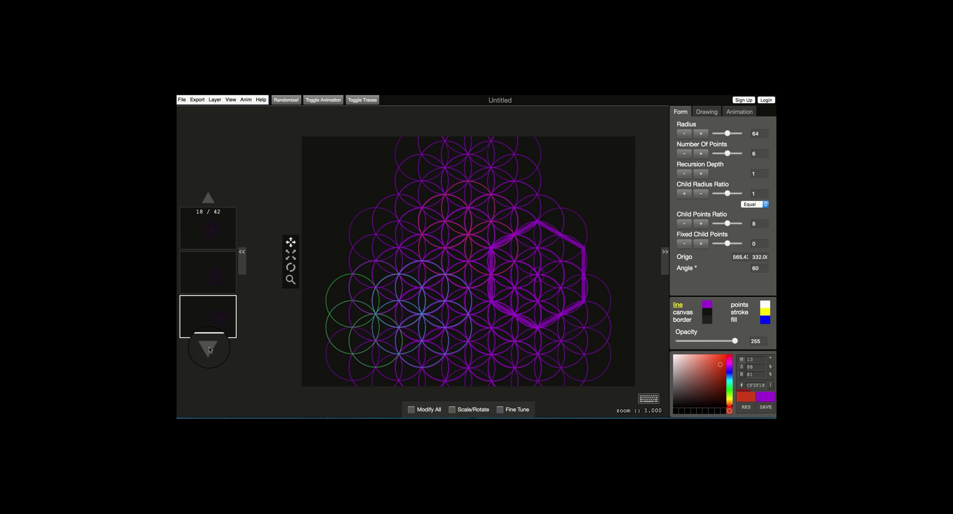
{"action": "left_click", "coordinate": [209, 349]}
{"action": "left_click", "coordinate": [209, 349]}
{"action": "left_click", "coordinate": [208, 349]}
{"action": "left_click", "coordinate": [209, 349]}
{"action": "left_click", "coordinate": [208, 349]}
{"action": "left_click", "coordinate": [208, 349]}
{"action": "left_click", "coordinate": [209, 348]}
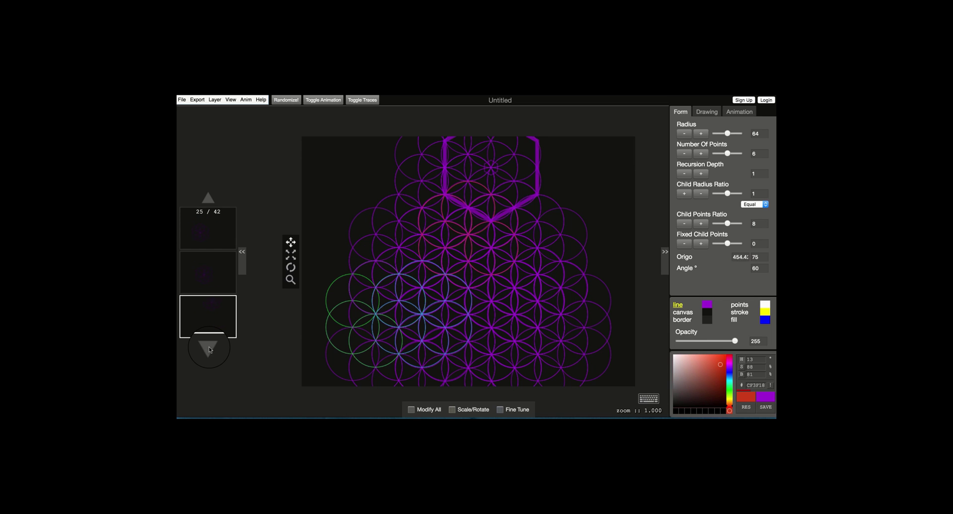
{"action": "left_click", "coordinate": [208, 349]}
{"action": "left_click", "coordinate": [208, 348]}
{"action": "left_click", "coordinate": [209, 349]}
{"action": "left_click", "coordinate": [209, 348]}
{"action": "left_click", "coordinate": [209, 349]}
{"action": "left_click", "coordinate": [208, 349]}
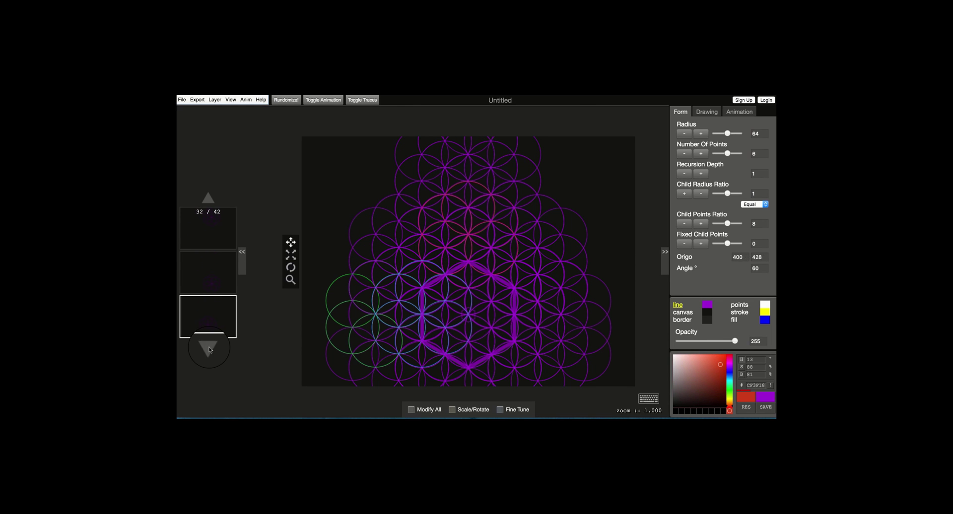
{"action": "left_click", "coordinate": [209, 349]}
{"action": "left_click", "coordinate": [208, 349]}
{"action": "left_click", "coordinate": [209, 349]}
{"action": "left_click", "coordinate": [208, 349]}
{"action": "left_click", "coordinate": [209, 349]}
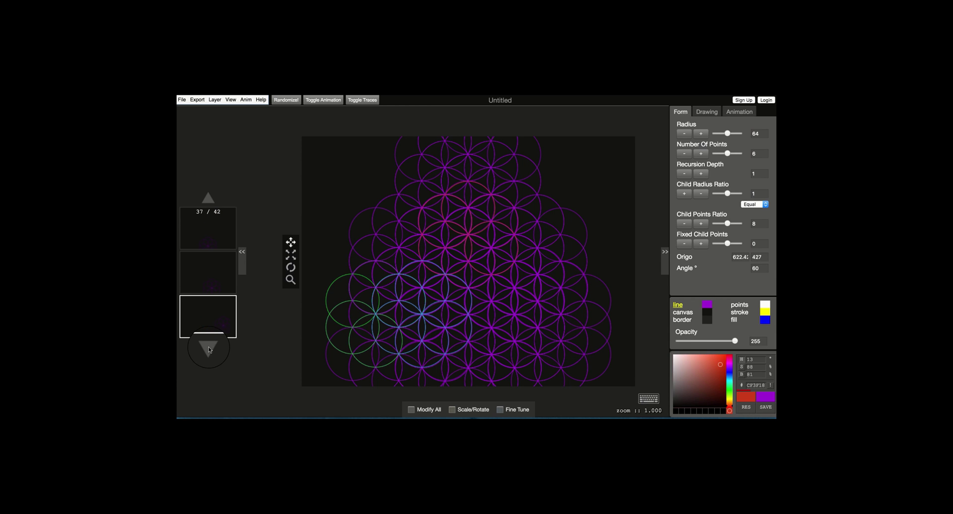
{"action": "left_click", "coordinate": [729, 388]}
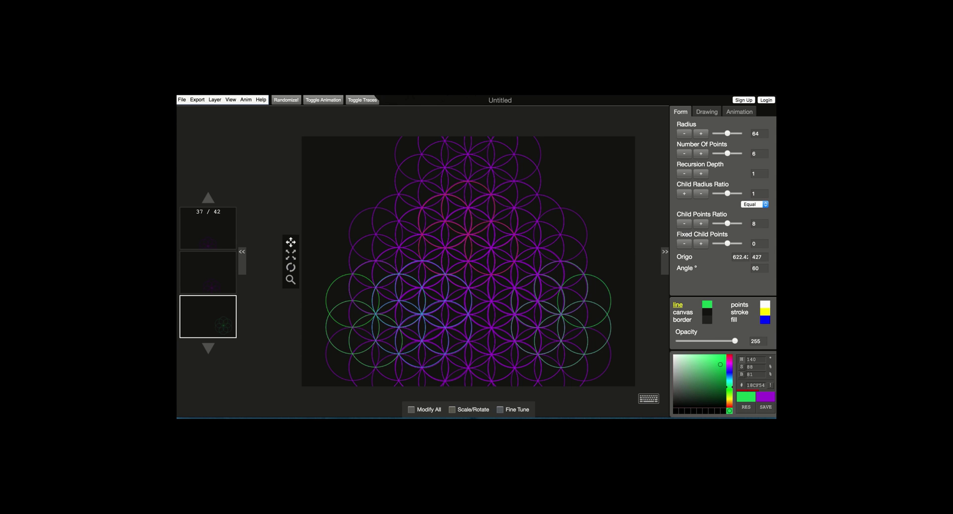
{"action": "left_click", "coordinate": [338, 103]}
{"action": "left_click", "coordinate": [334, 101]}
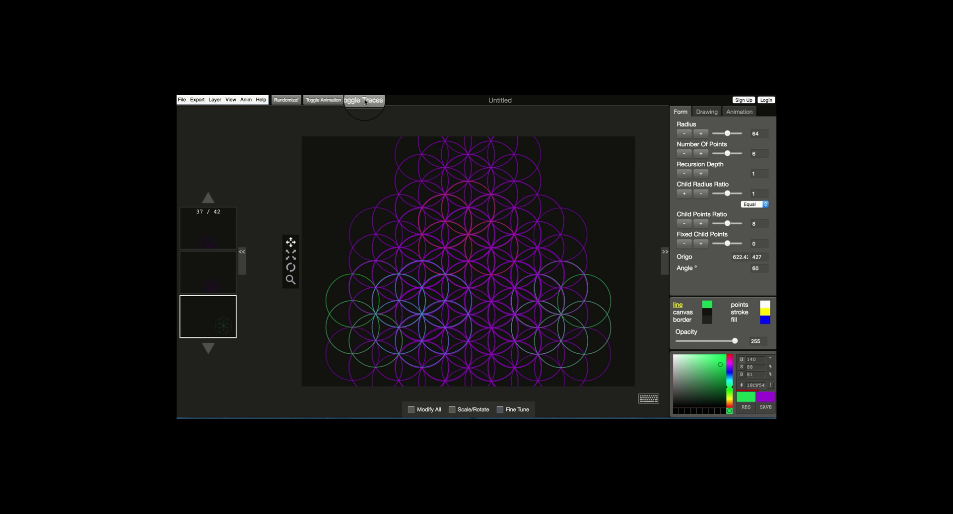
Step: Run the animation and toggle traces on and off to build glowing trails, ending with traces off
{"action": "left_click", "coordinate": [326, 101]}
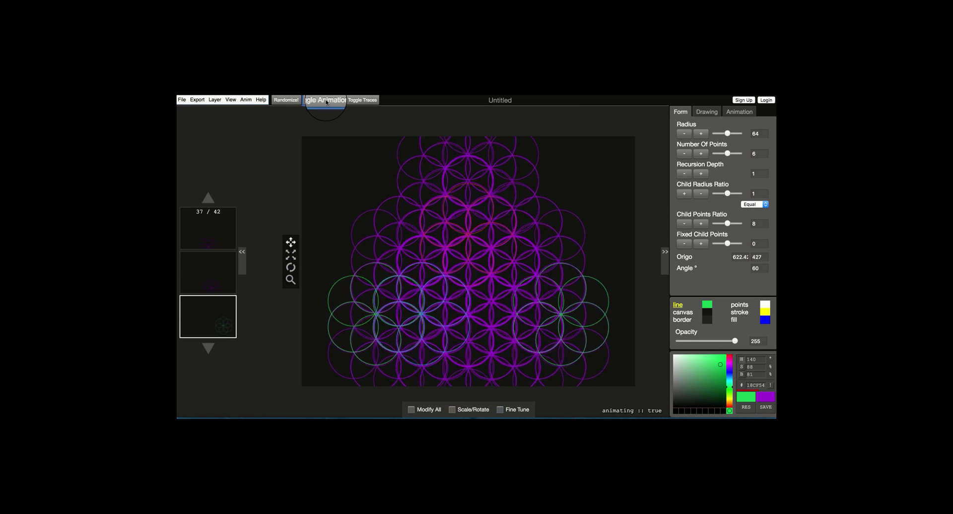
{"action": "left_click", "coordinate": [364, 102]}
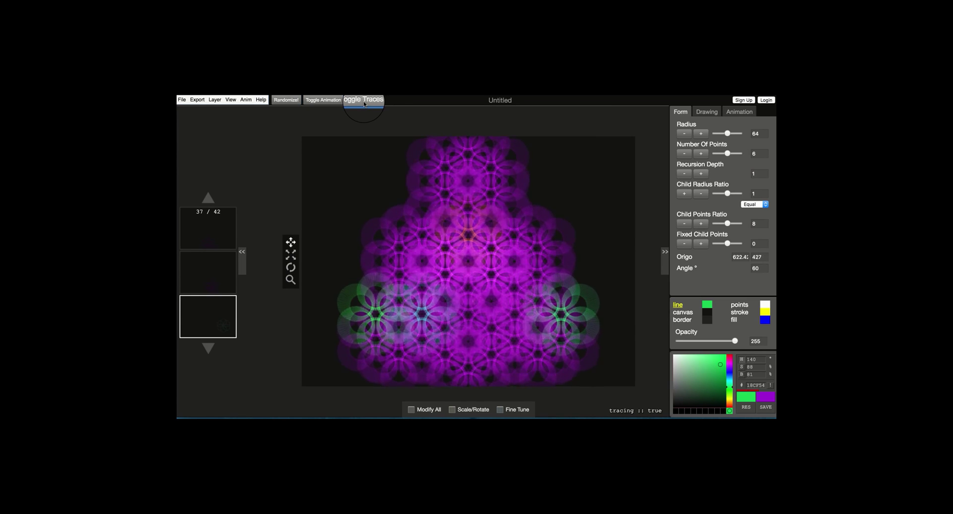
{"action": "left_click", "coordinate": [363, 102]}
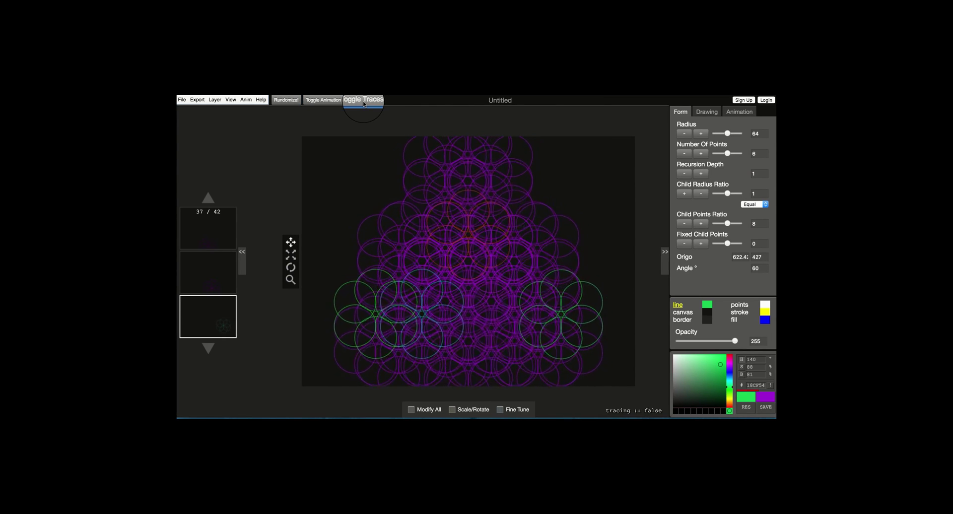
{"action": "left_click", "coordinate": [363, 101]}
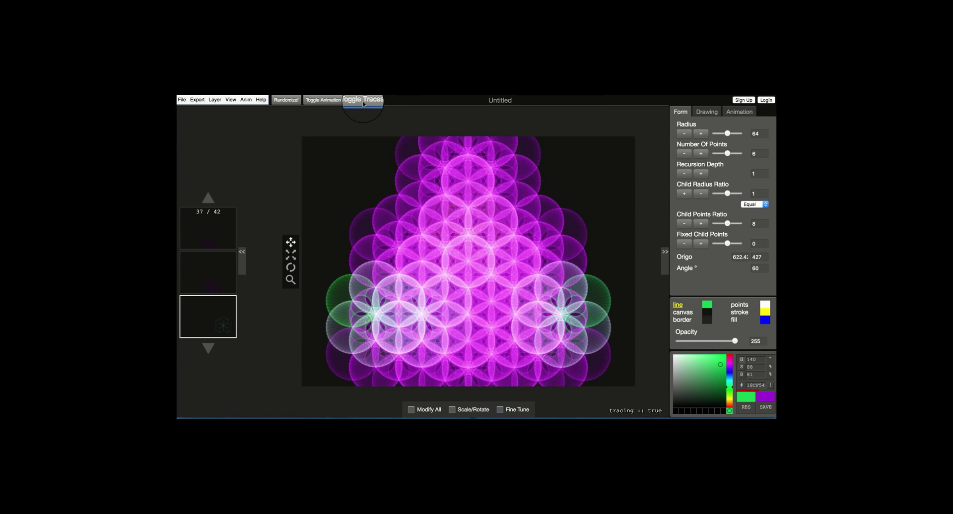
{"action": "left_click", "coordinate": [363, 101]}
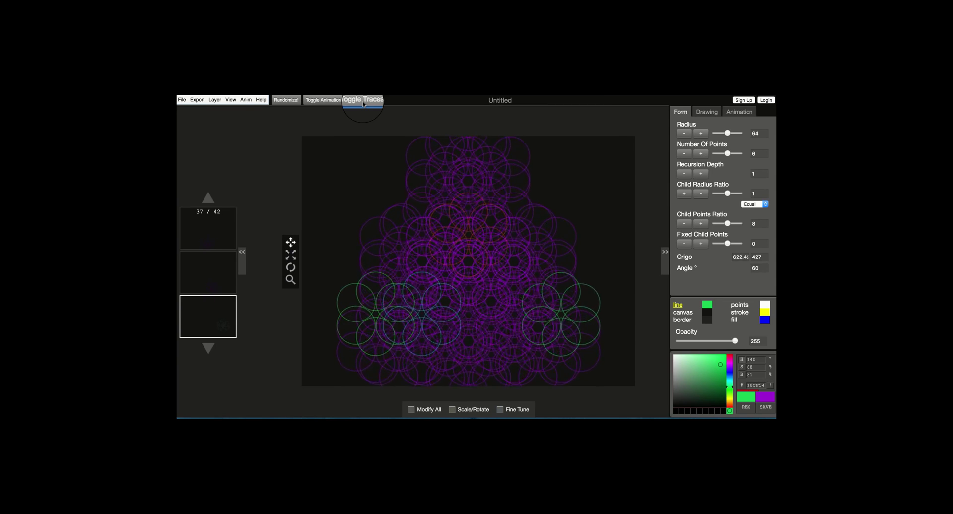
{"action": "left_click", "coordinate": [363, 101]}
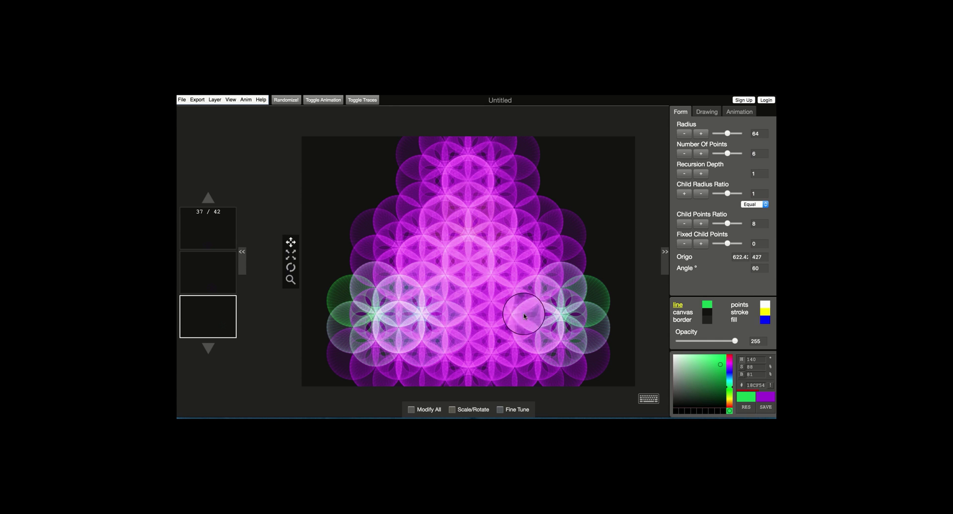
{"action": "left_click", "coordinate": [358, 102]}
Step: Shrink the pattern to a scene zoom of 0.01 in the Drawing settings
{"action": "left_click", "coordinate": [326, 102]}
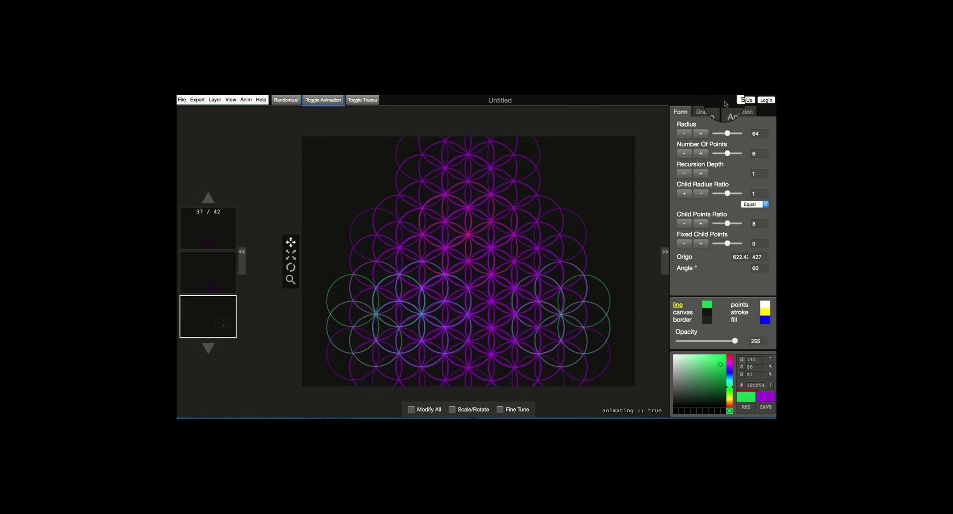
{"action": "left_click", "coordinate": [705, 113]}
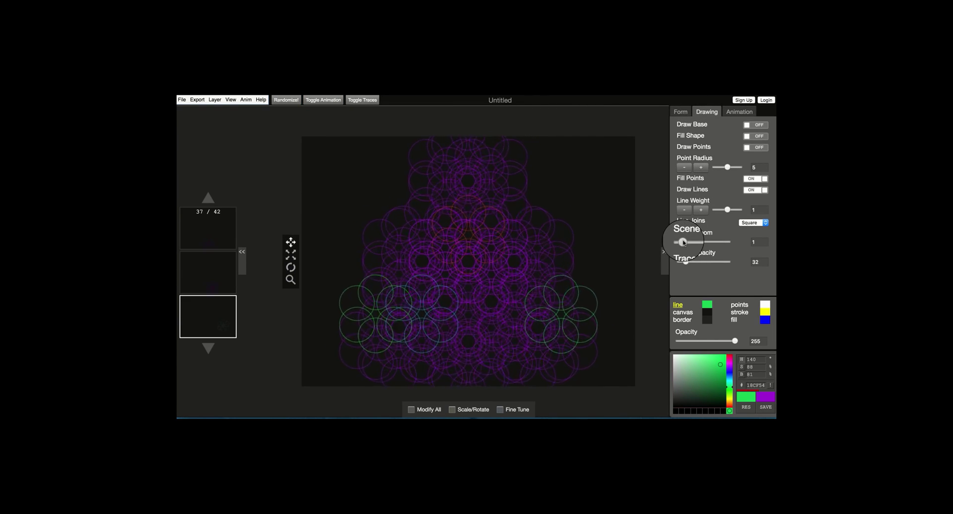
{"action": "left_click_drag", "start_coordinate": [684, 242], "coordinate": [678, 242]}
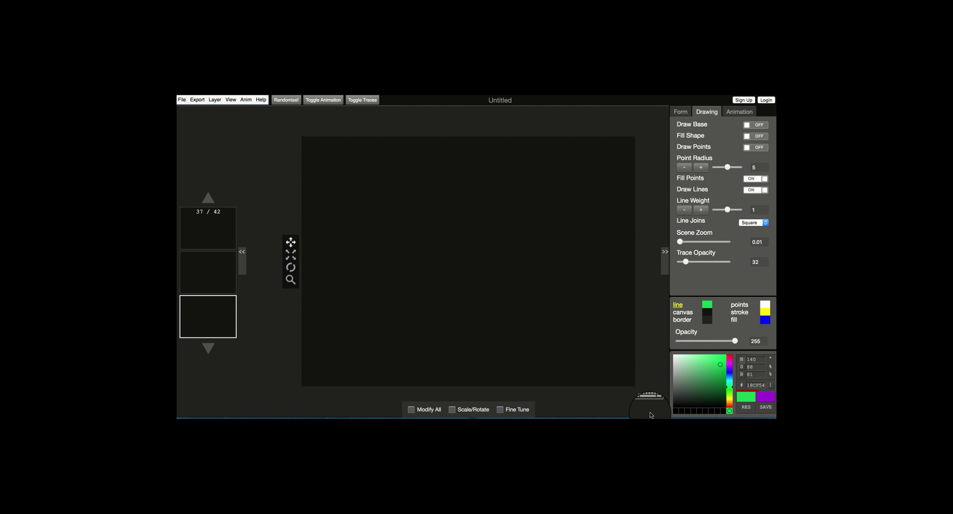
Step: Restart the animation and switch trace drawing on
{"action": "left_click", "coordinate": [334, 102]}
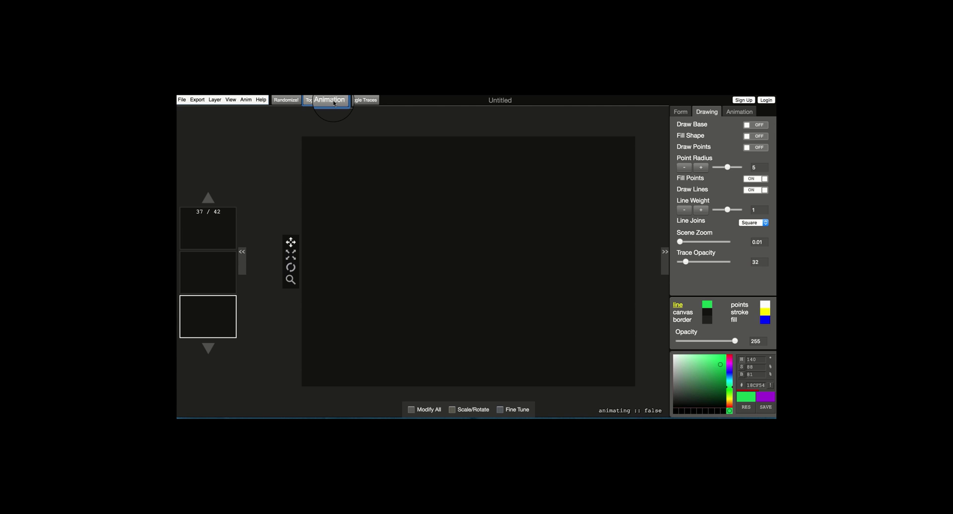
{"action": "left_click", "coordinate": [334, 102]}
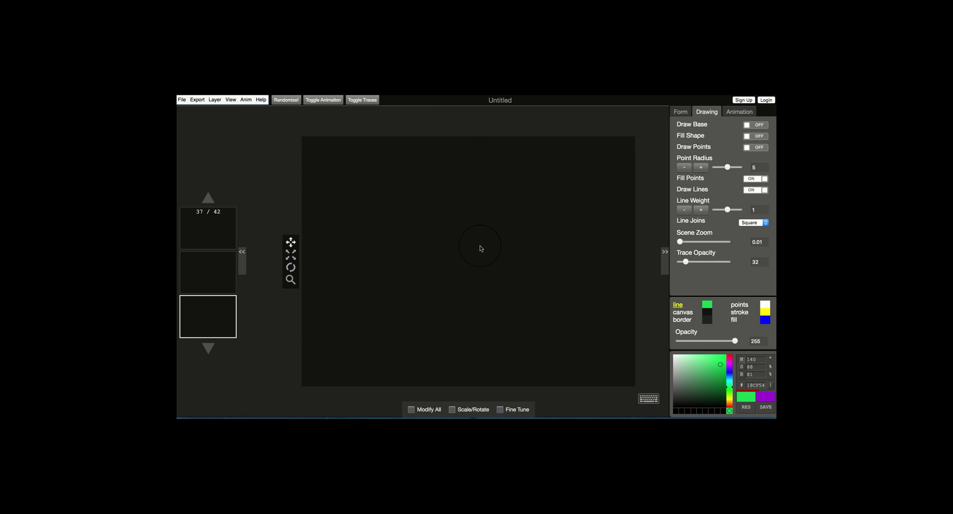
{"action": "left_click", "coordinate": [368, 106]}
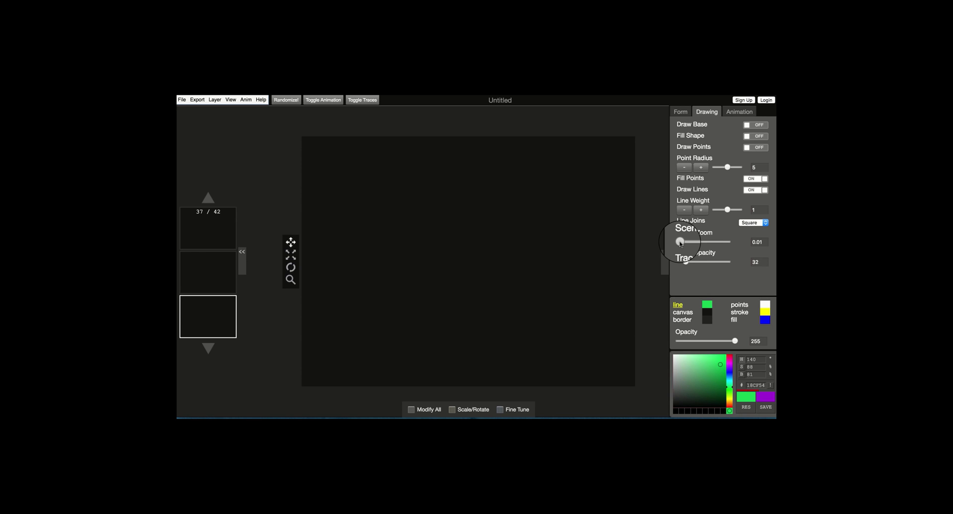
Step: Sweep scene zoom to trace a glowing purple mandala, then preview and close the 800×600 PNG export dialog
{"action": "left_click_drag", "start_coordinate": [679, 243], "coordinate": [659, 247]}
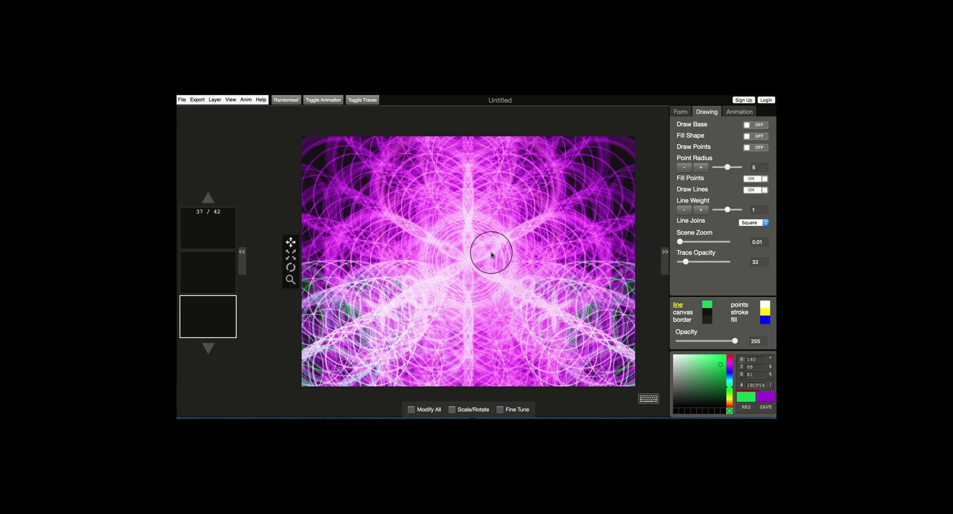
{"action": "left_click", "coordinate": [182, 99]}
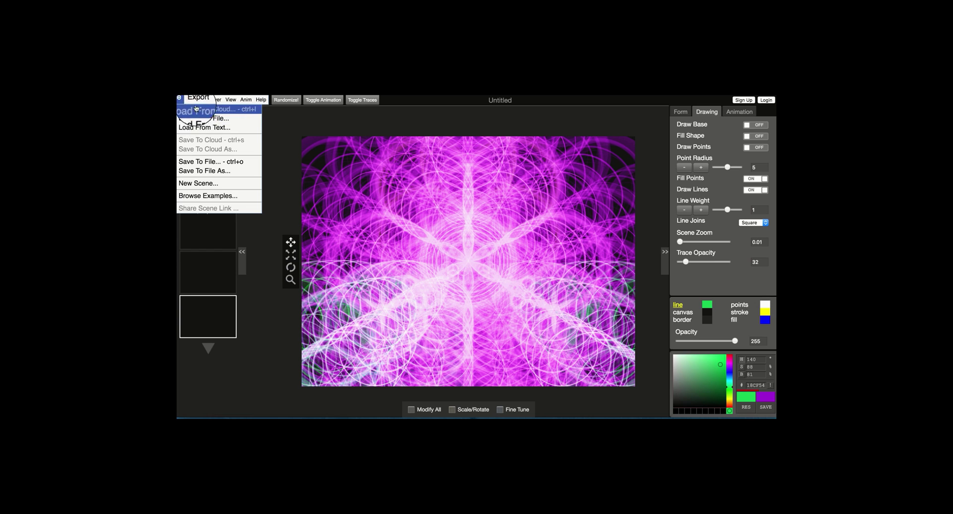
{"action": "left_click", "coordinate": [197, 100]}
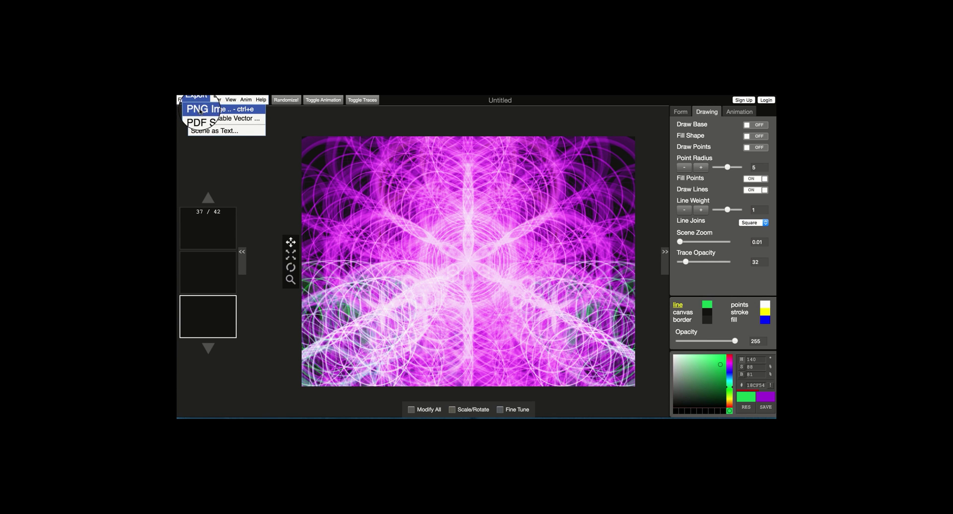
{"action": "left_click", "coordinate": [202, 110]}
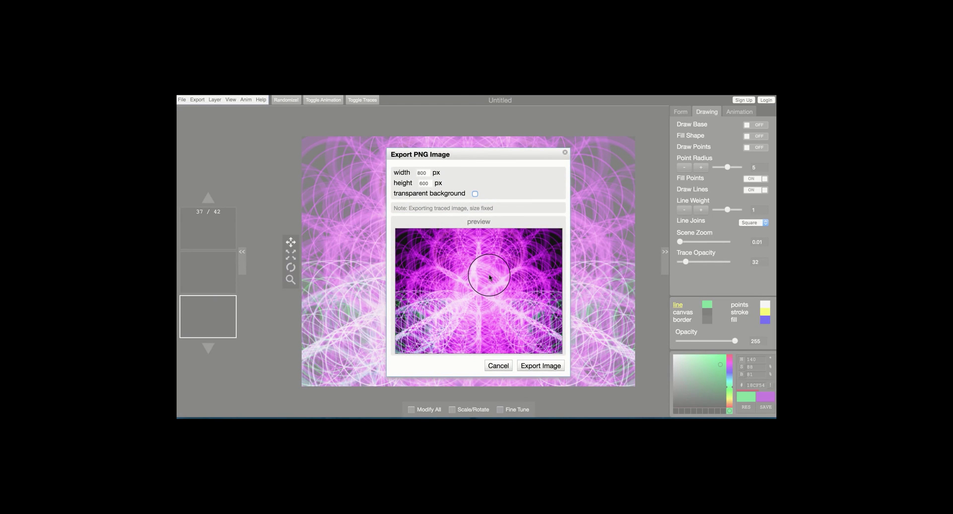
{"action": "left_click", "coordinate": [565, 152]}
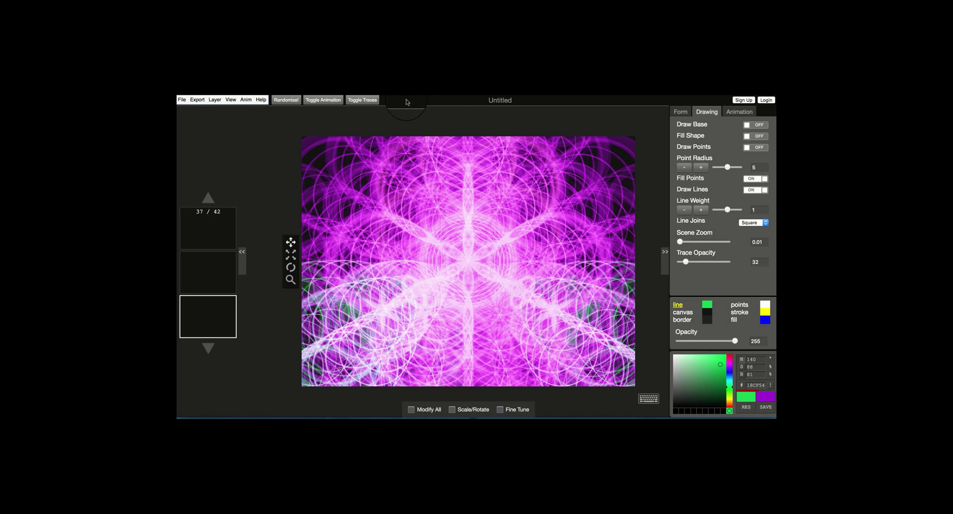
Step: Clear the old traces and sweep scene zoom to trace thick magenta Flower of Life petals
{"action": "left_click", "coordinate": [366, 102]}
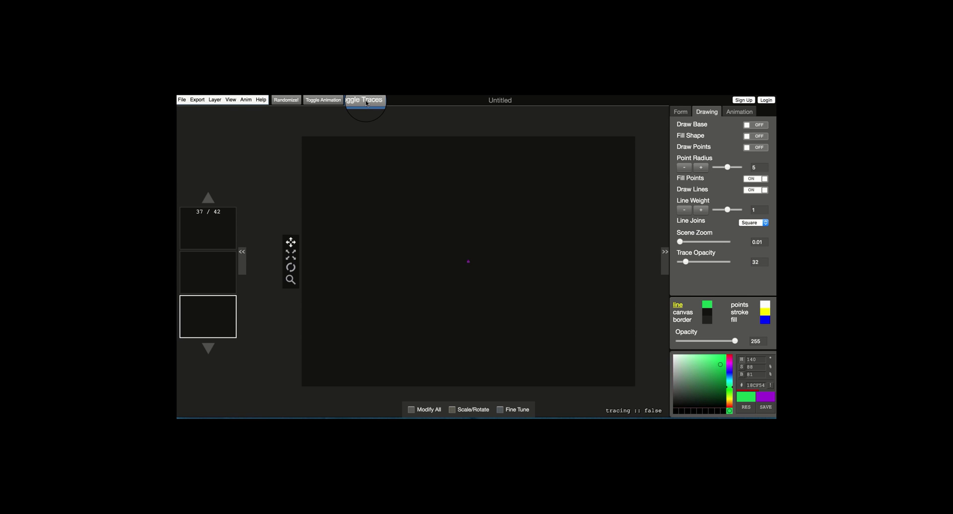
{"action": "left_click", "coordinate": [366, 102]}
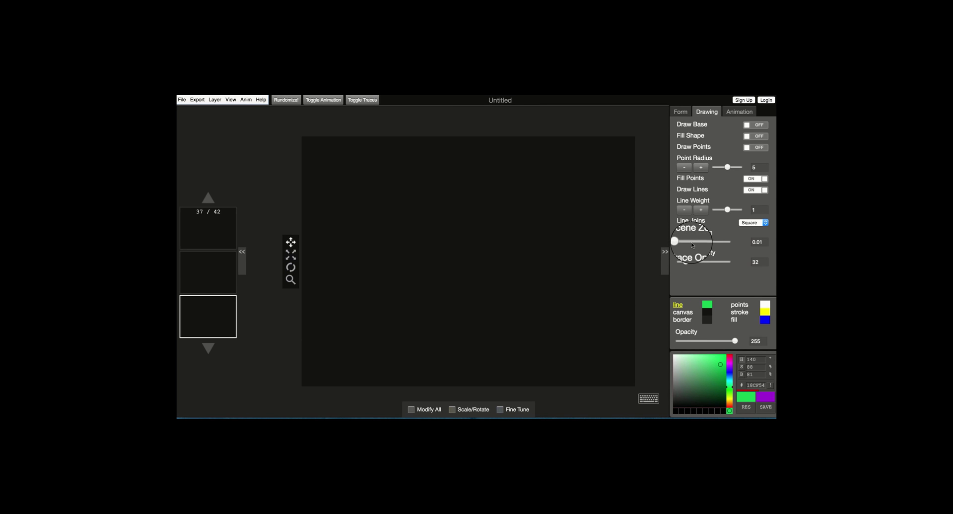
{"action": "left_click_drag", "start_coordinate": [692, 244], "coordinate": [661, 244]}
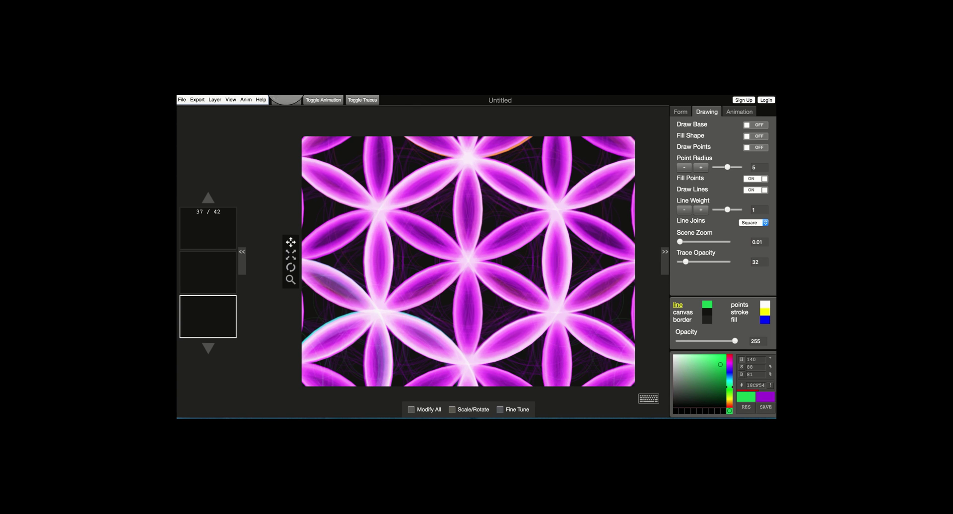
Step: Export the petal grid as an 800×600 PNG, geokone_export (8).png, and dismiss the download bar
{"action": "left_click", "coordinate": [198, 101]}
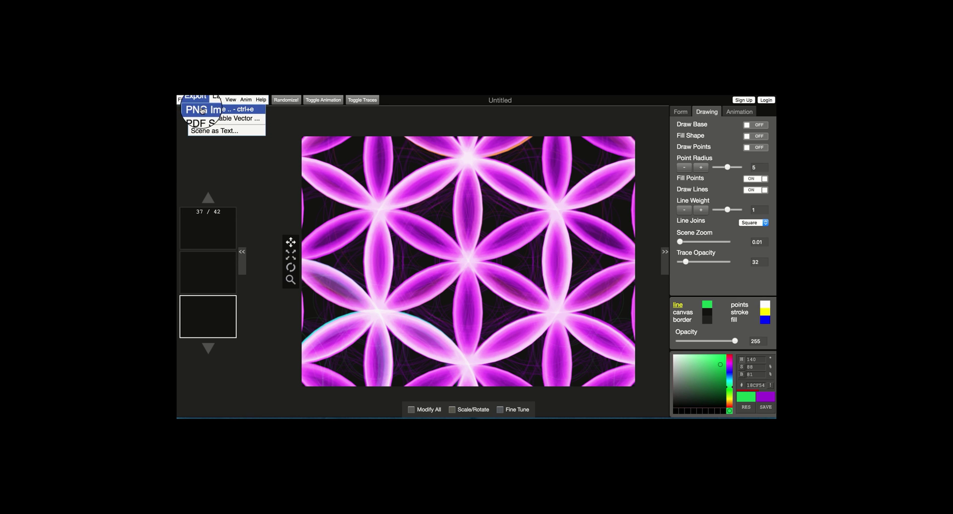
{"action": "left_click", "coordinate": [200, 110]}
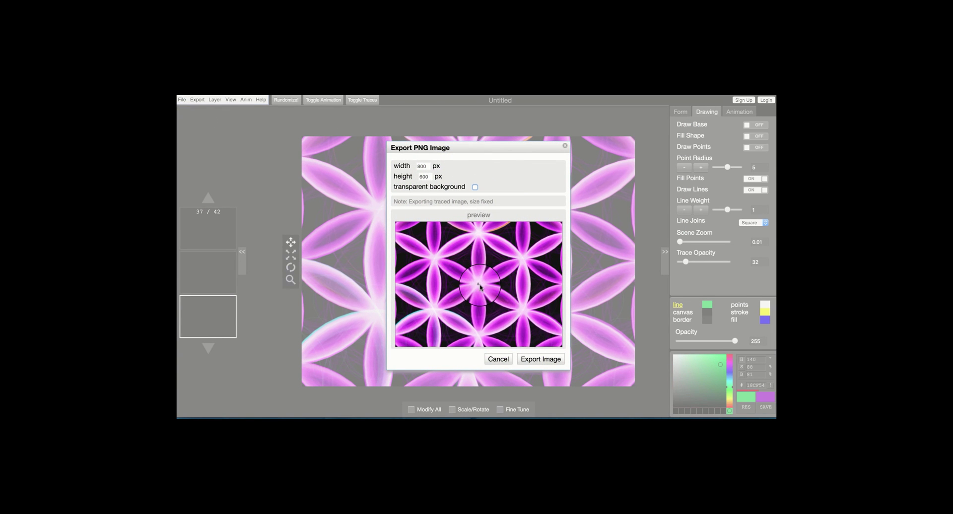
{"action": "left_click", "coordinate": [537, 360]}
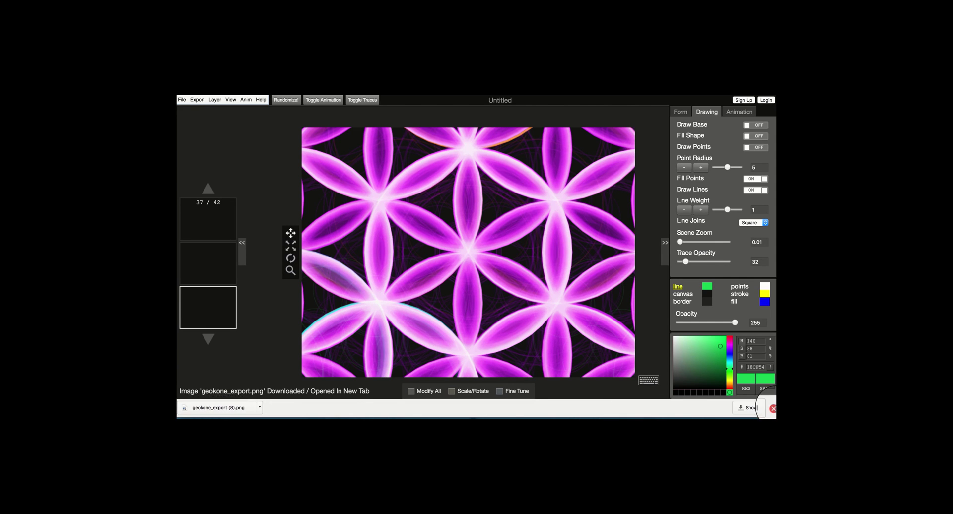
{"action": "left_click", "coordinate": [774, 407]}
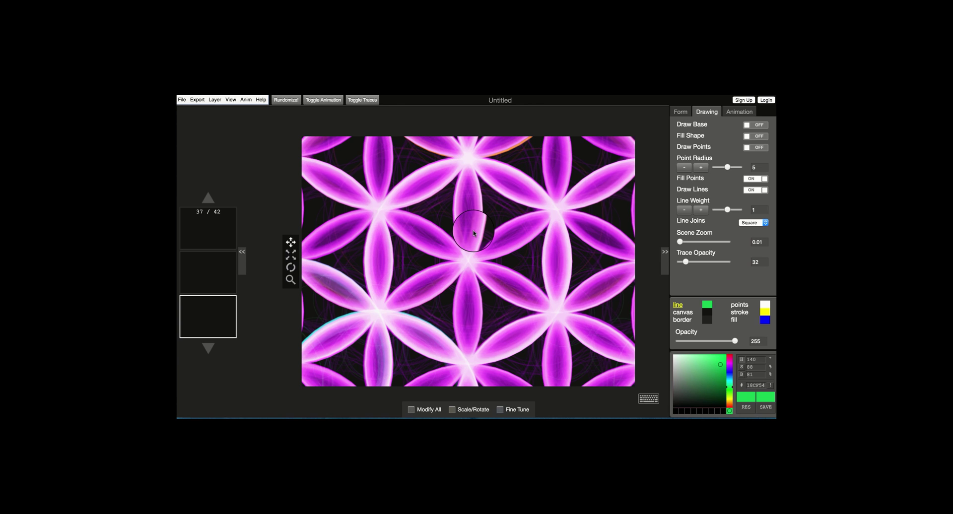
Step: Turn traces off, set scene zoom to 2.325, and stop the animation on the plain purple grid
{"action": "left_click", "coordinate": [360, 102]}
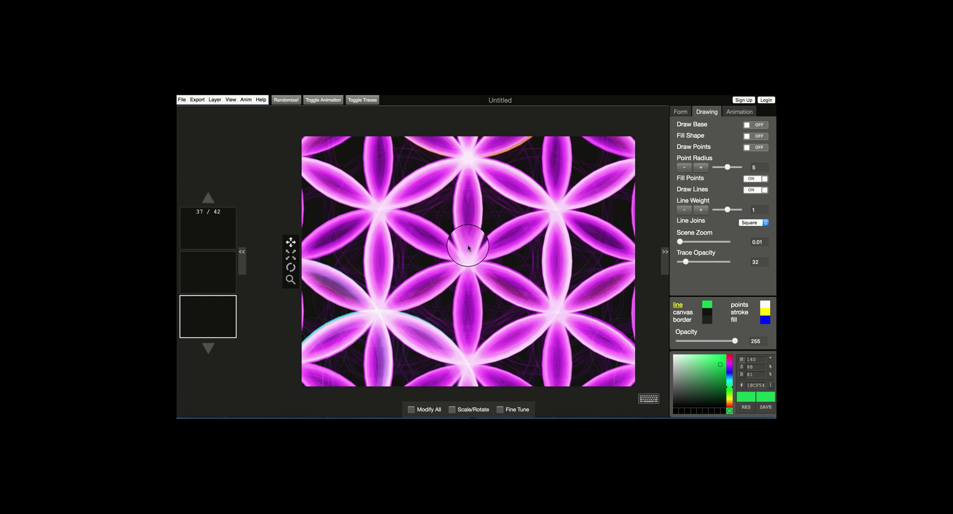
{"action": "left_click", "coordinate": [372, 104]}
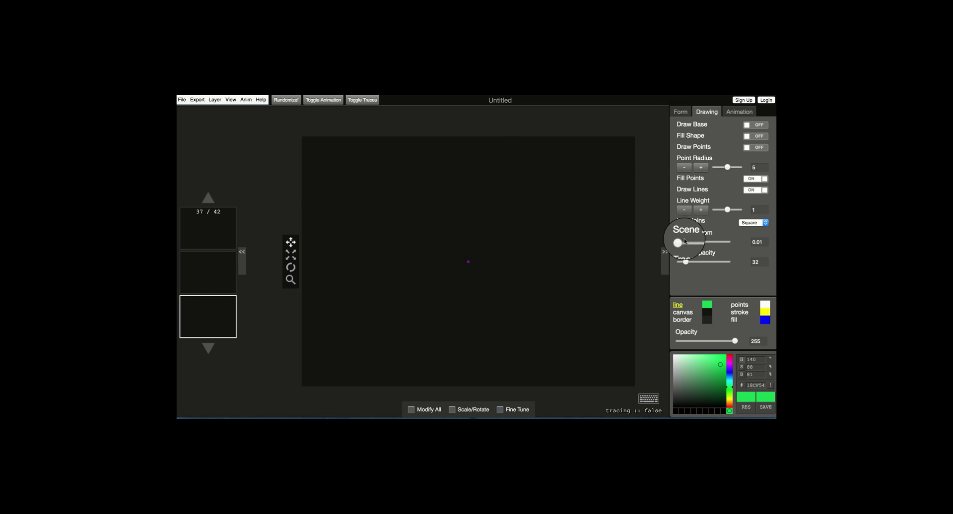
{"action": "left_click_drag", "start_coordinate": [685, 242], "coordinate": [688, 243]}
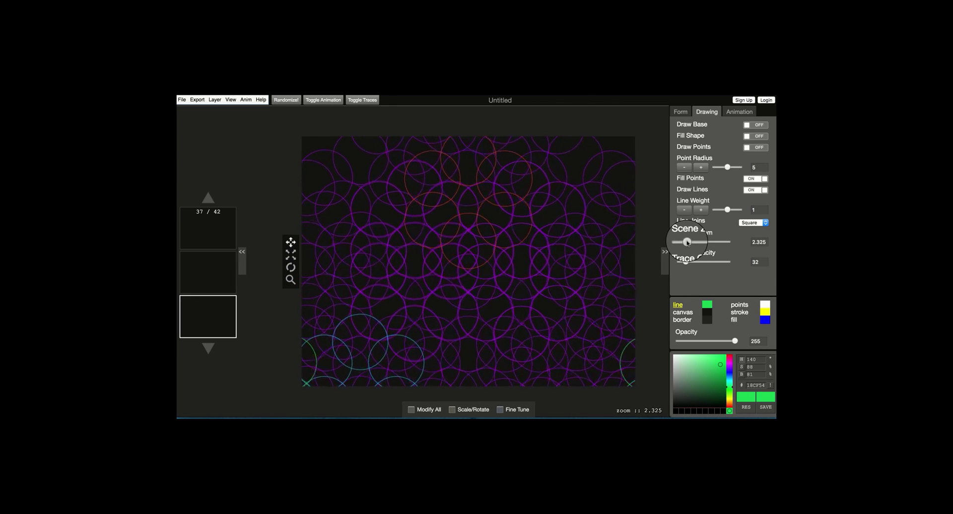
{"action": "left_click", "coordinate": [332, 100]}
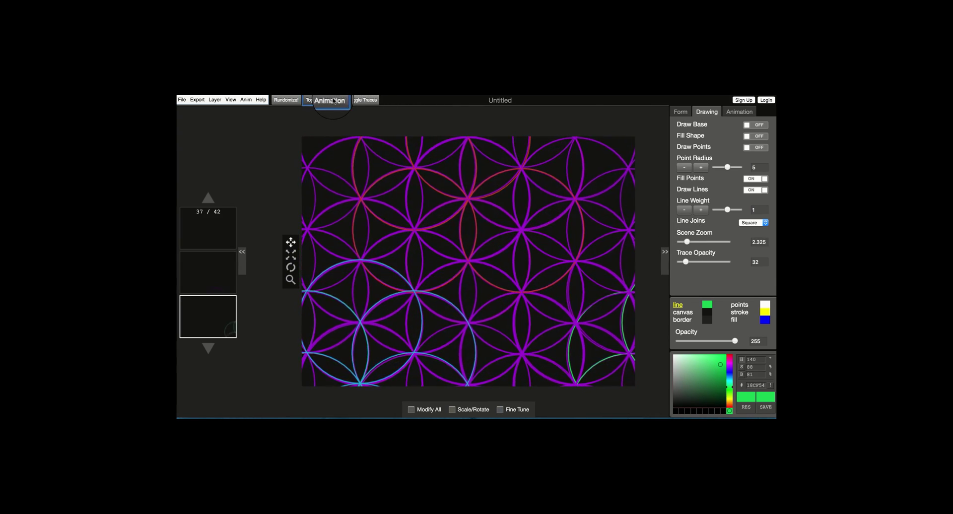
{"action": "left_click", "coordinate": [475, 193]}
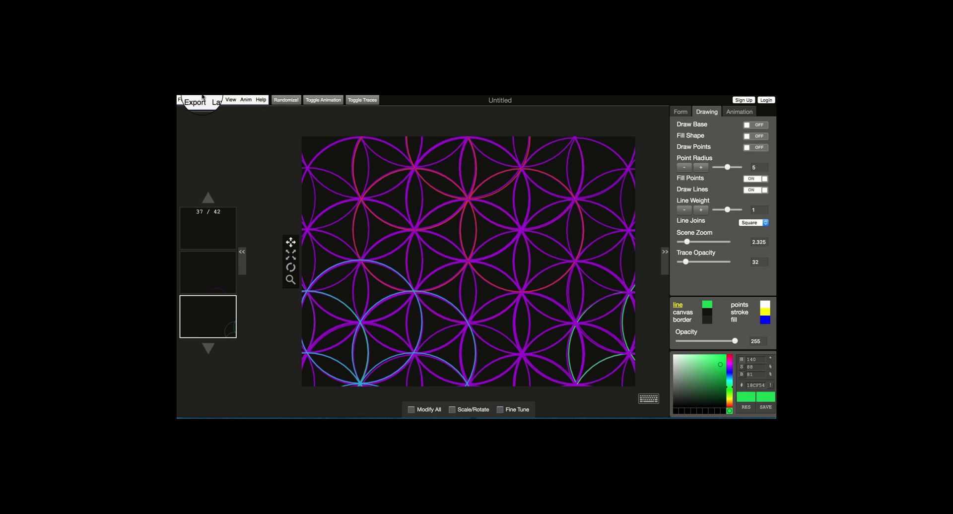
{"action": "left_click", "coordinate": [182, 101]}
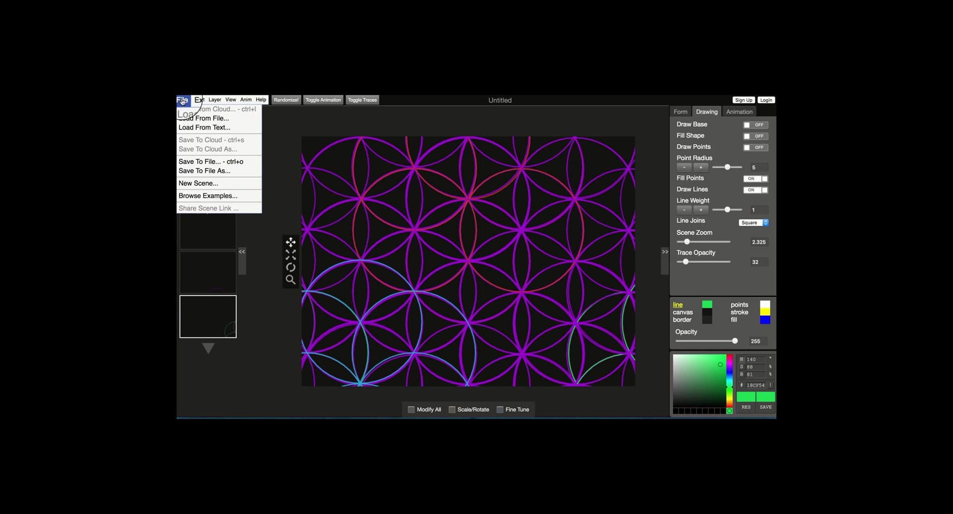
{"action": "left_click", "coordinate": [182, 100]}
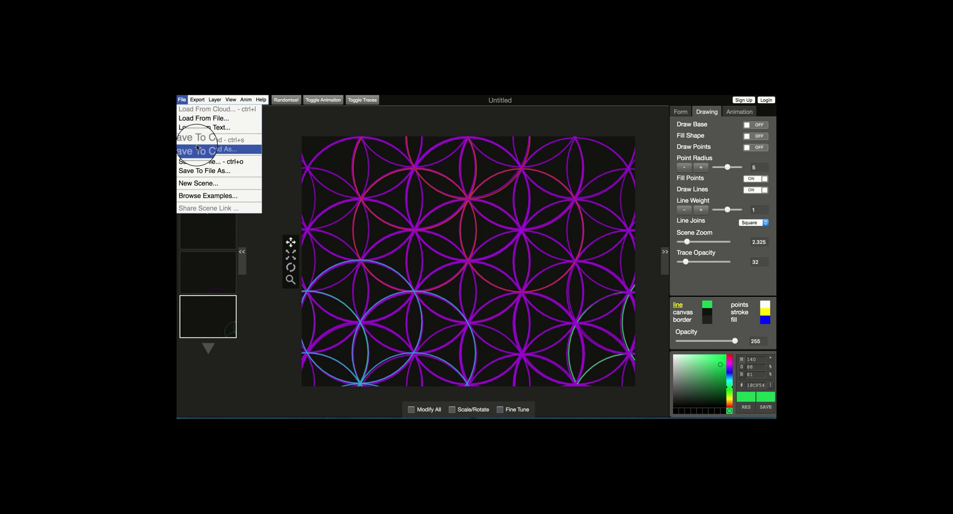